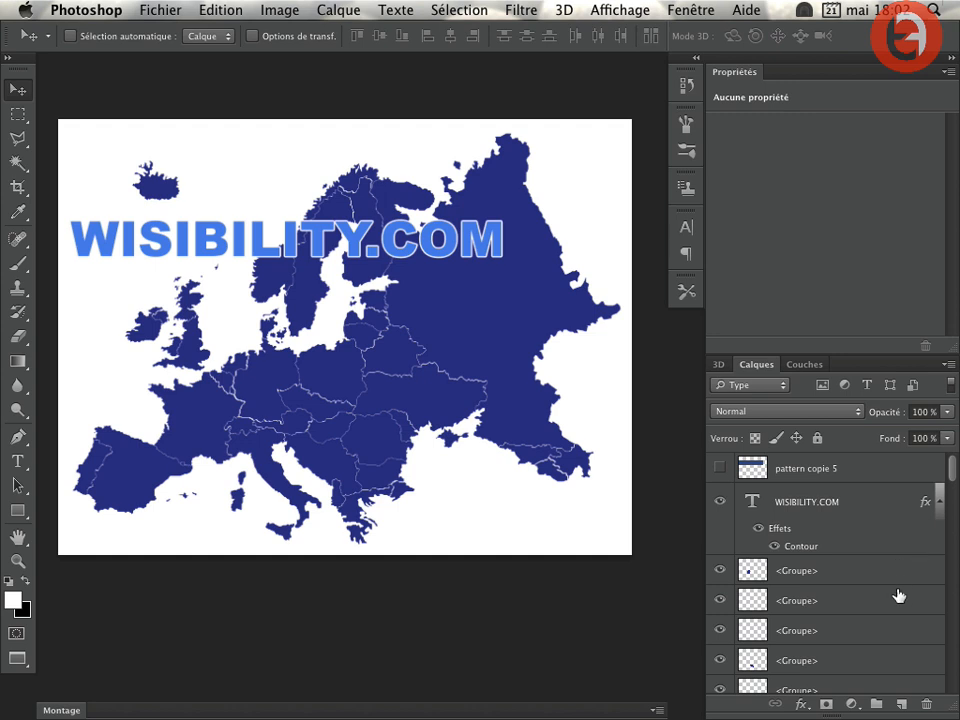
Step: Add a gradient overlay to the Calque 1 background layer using the Premier plan -> arrière-plan preset
drag(952, 468, 928, 461)
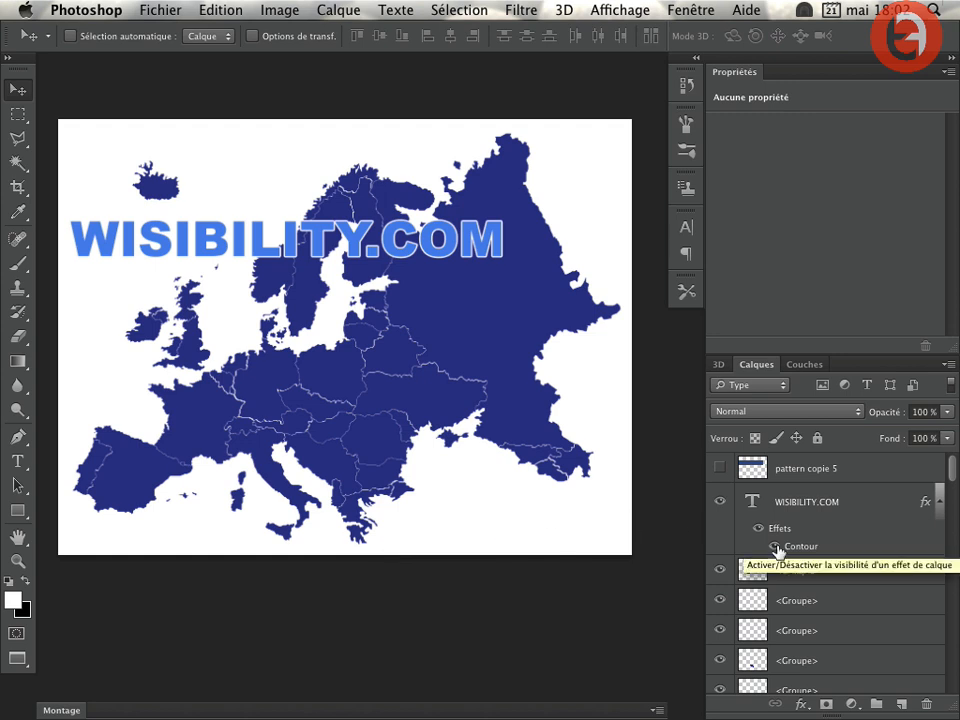
scroll(851, 581, down, 10)
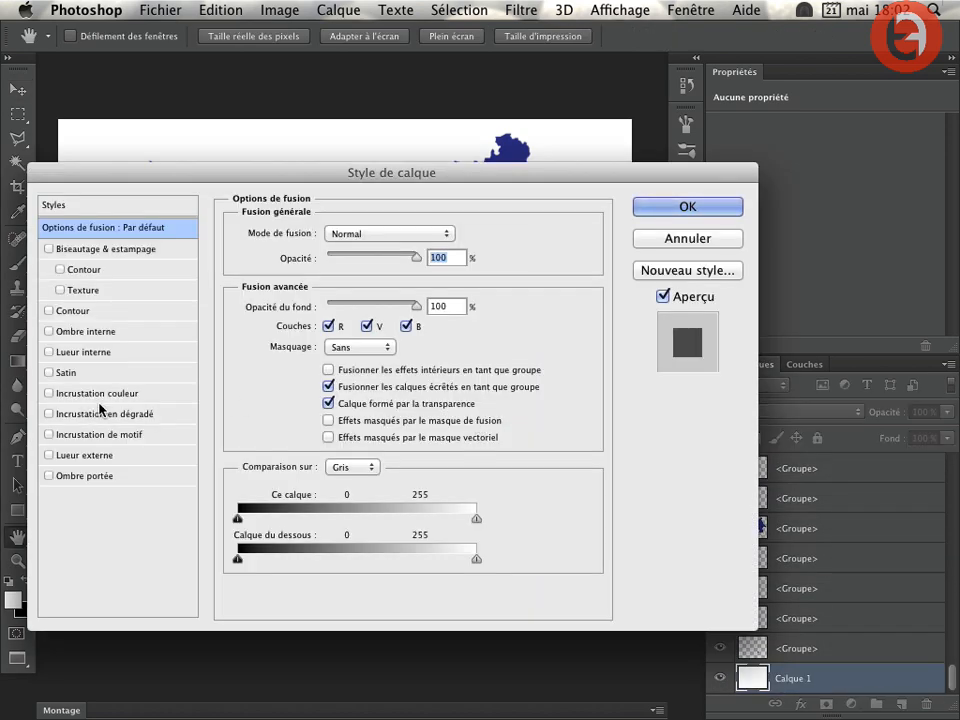
click(105, 413)
drag(156, 180, 379, 223)
click(555, 323)
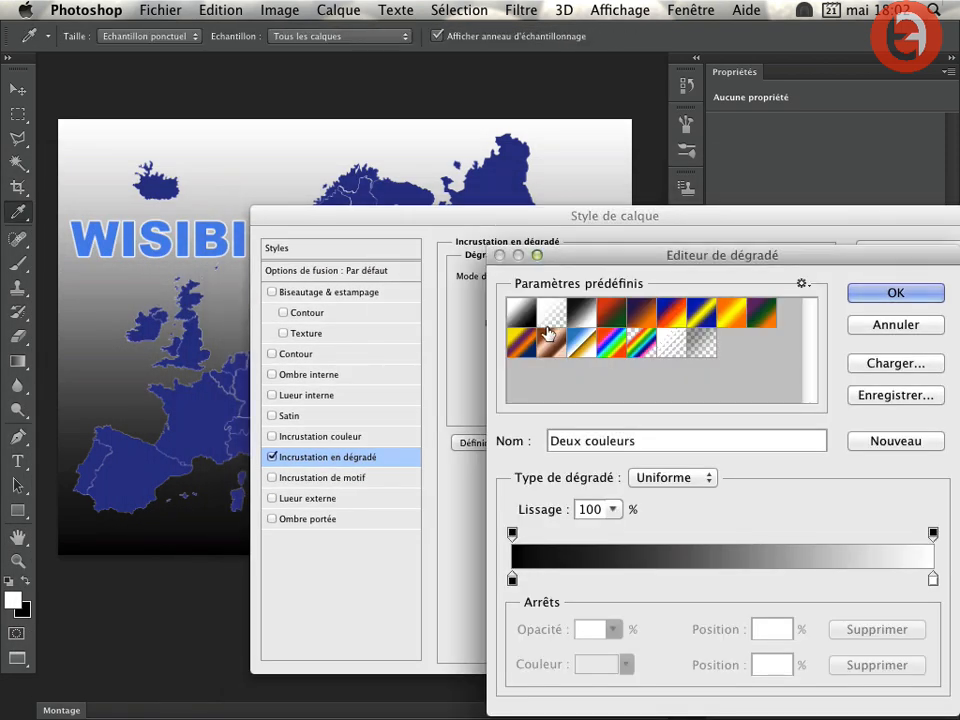
click(553, 313)
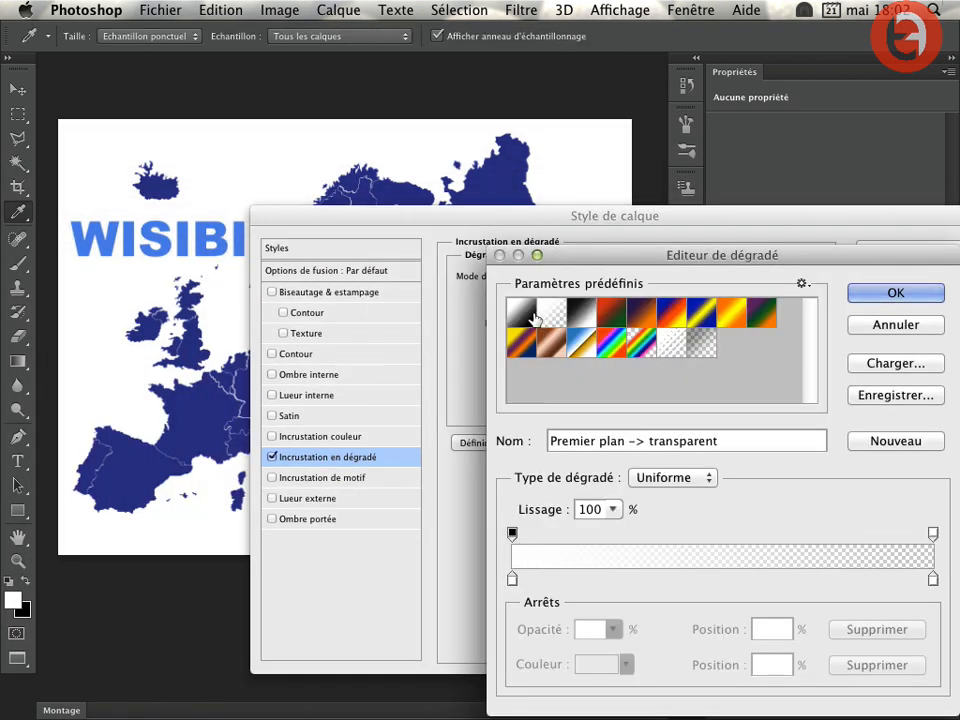
click(518, 314)
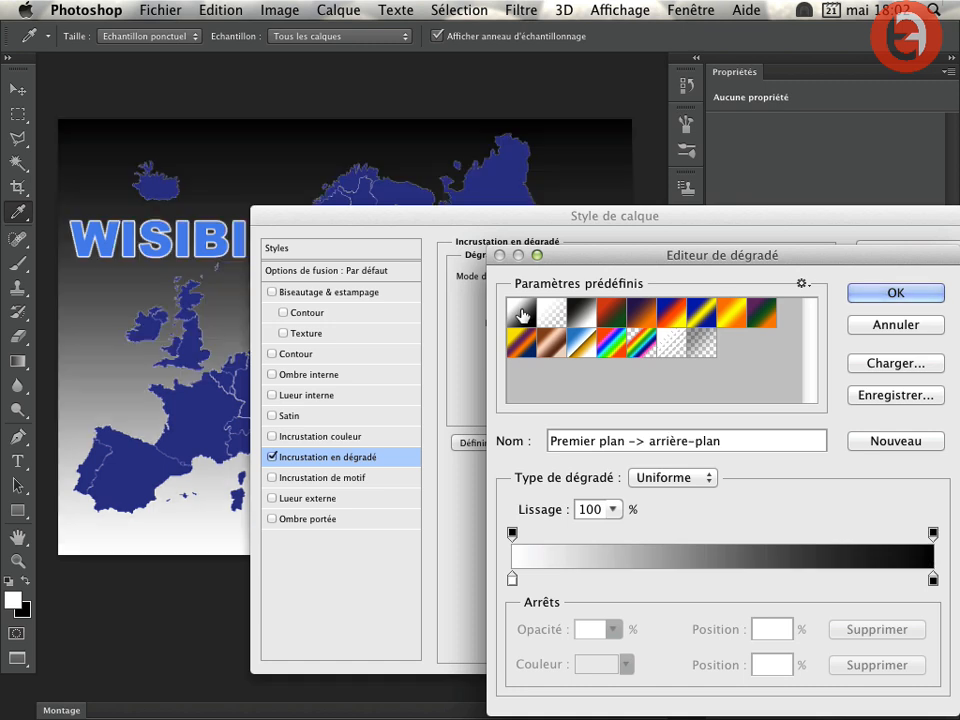
Step: Change the gradient's black end stop to the blue #597bb2 and accept the edited gradient
double_click(933, 579)
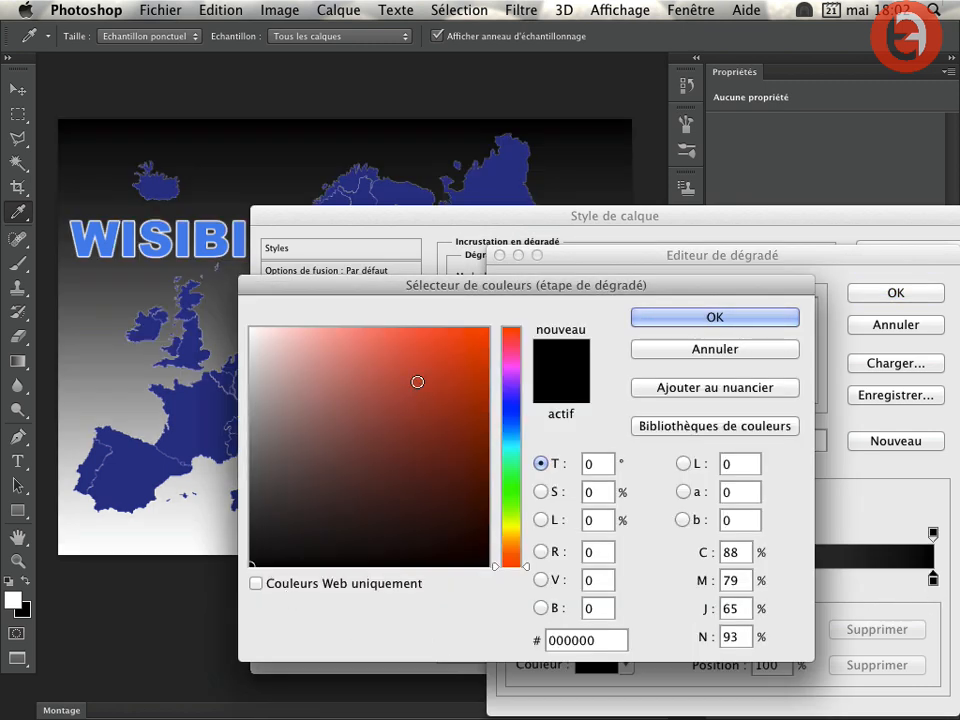
click(512, 422)
drag(382, 396, 368, 400)
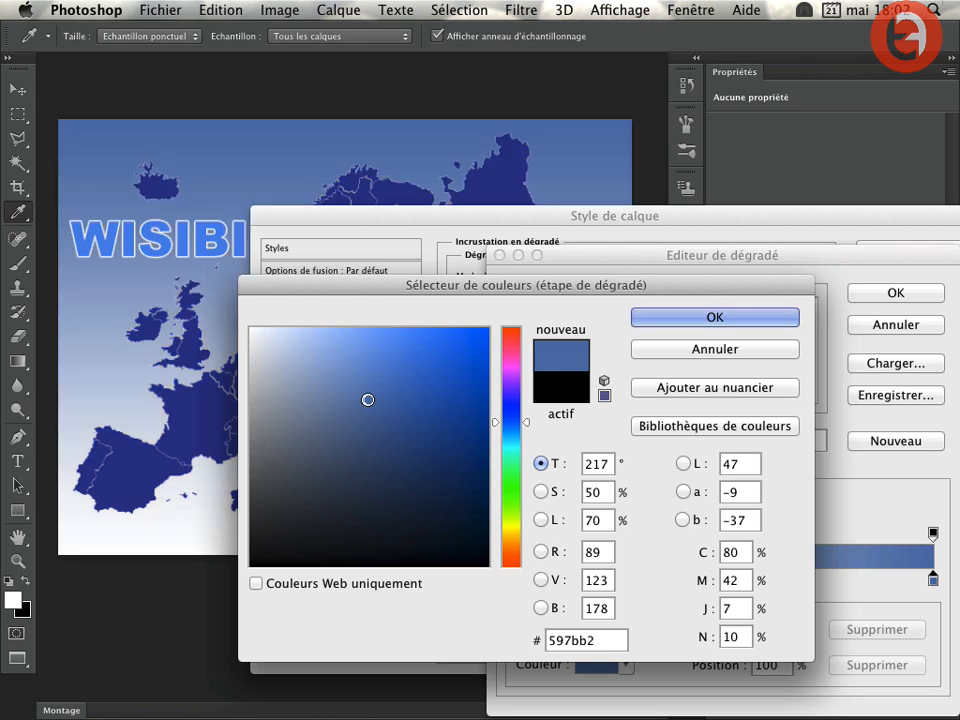
click(688, 318)
click(865, 293)
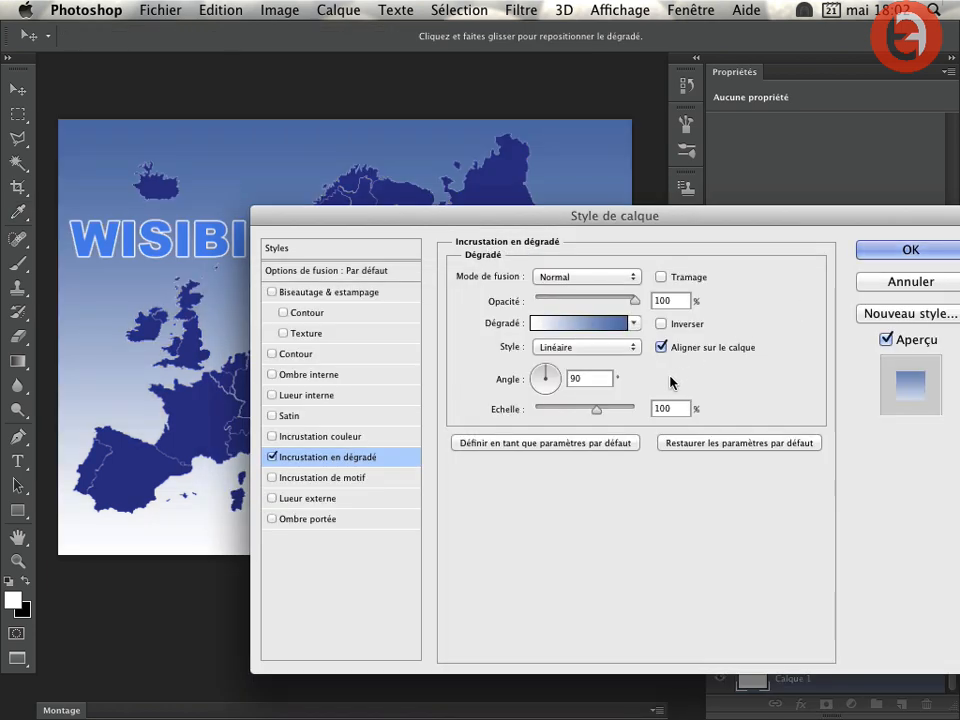
Step: Make the gradient overlay radial, move its bright centre over western Europe around France, and apply the layer style
click(574, 347)
click(548, 365)
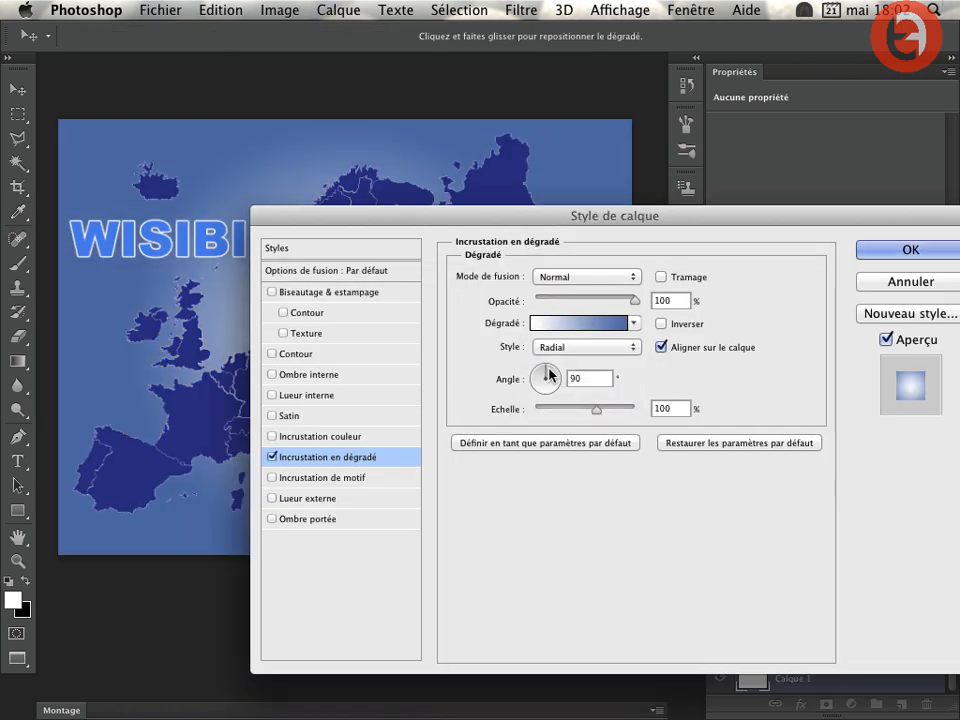
drag(332, 212, 564, 229)
drag(329, 324, 282, 420)
drag(842, 231, 715, 224)
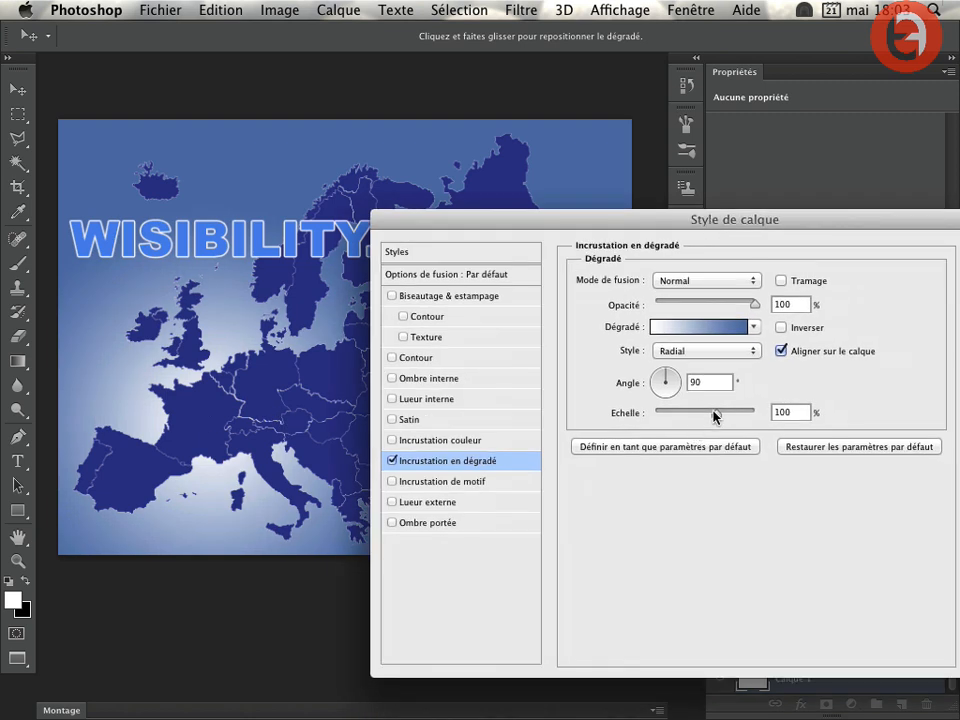
mouse_move(698, 420)
mouse_down()
mouse_move(690, 420)
mouse_move(716, 420)
mouse_up()
drag(796, 219, 490, 190)
click(716, 225)
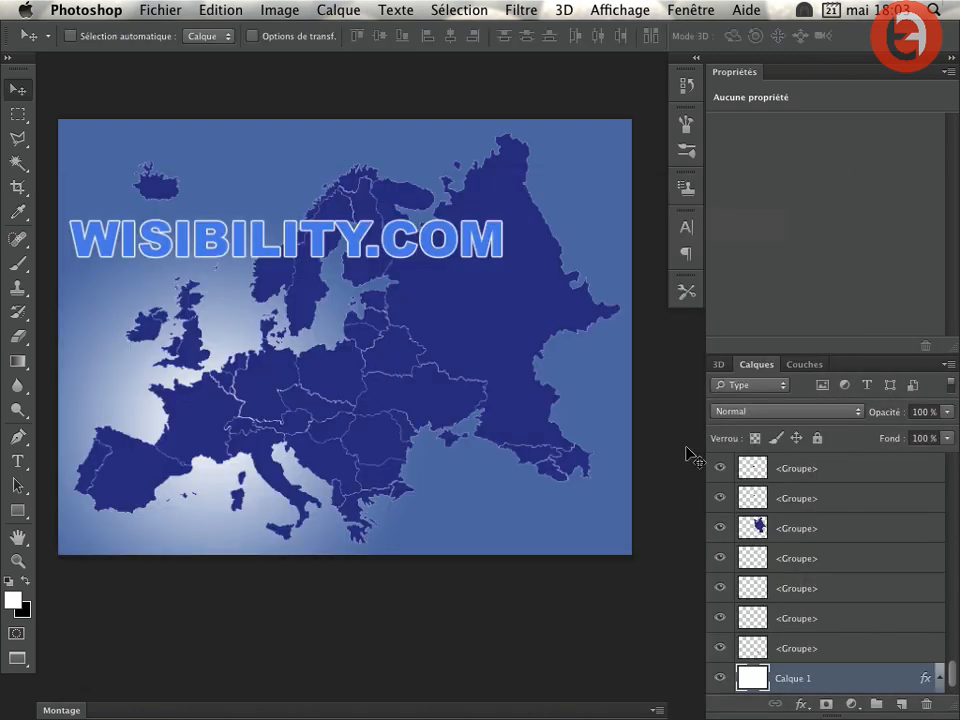
Step: Examine the layer stack, toggling a country layer's visibility off and on to check what it holds
scroll(831, 575, up, 5)
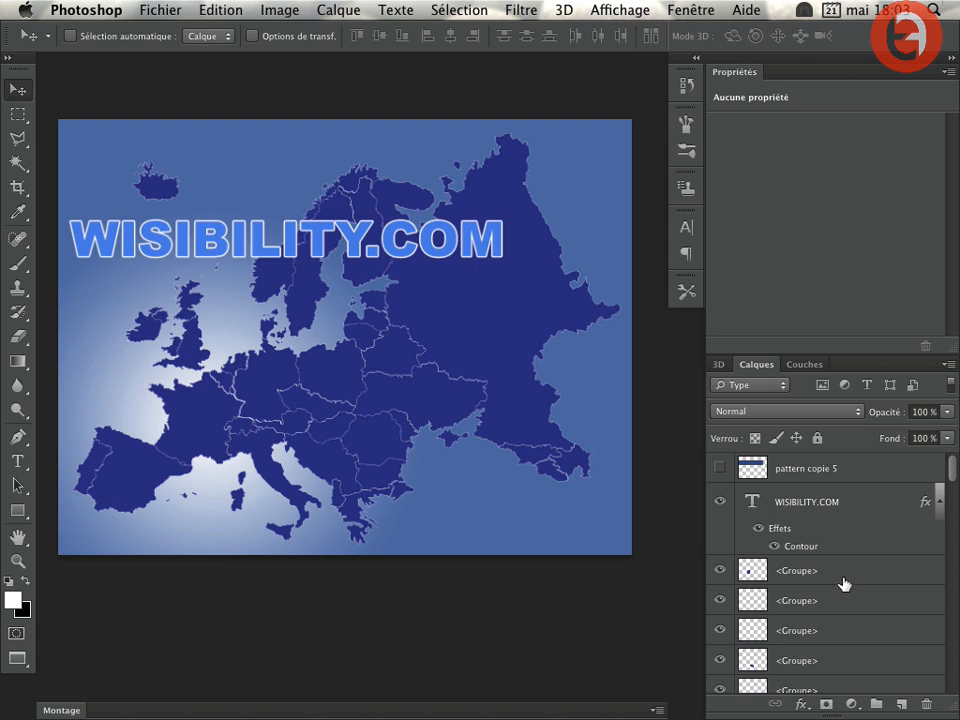
scroll(843, 583, down, 10)
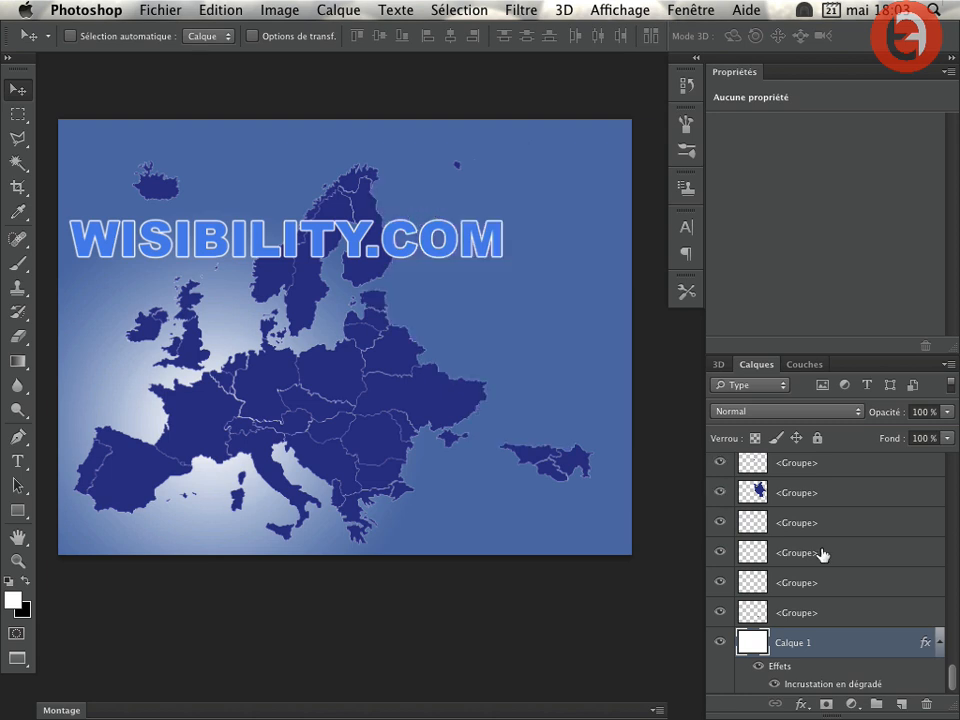
scroll(810, 550, up, 5)
click(720, 519)
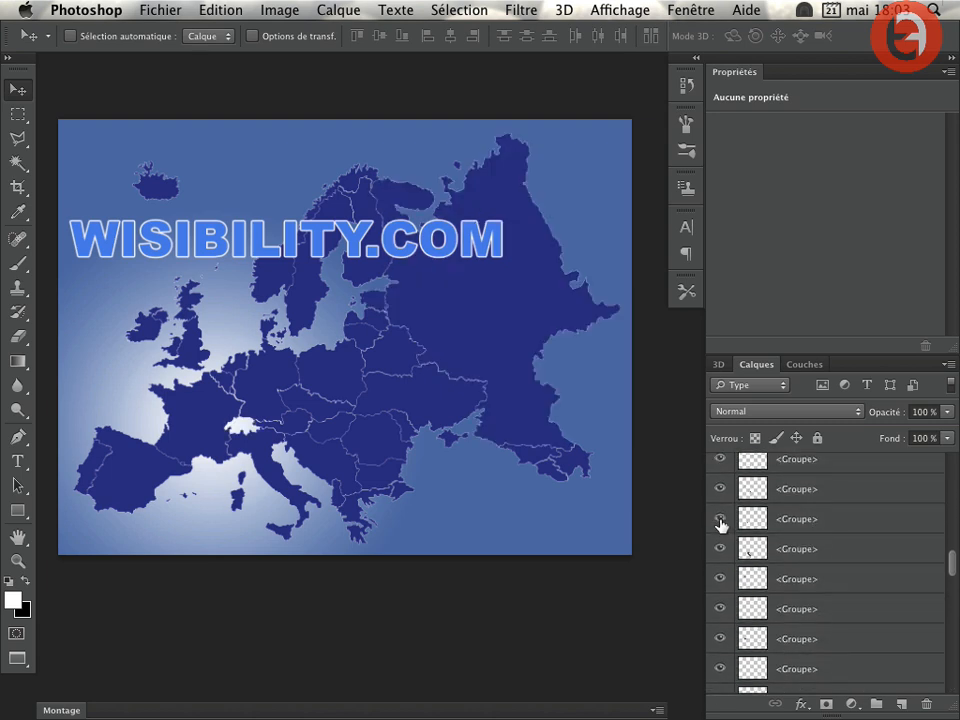
click(720, 519)
scroll(823, 540, up, 5)
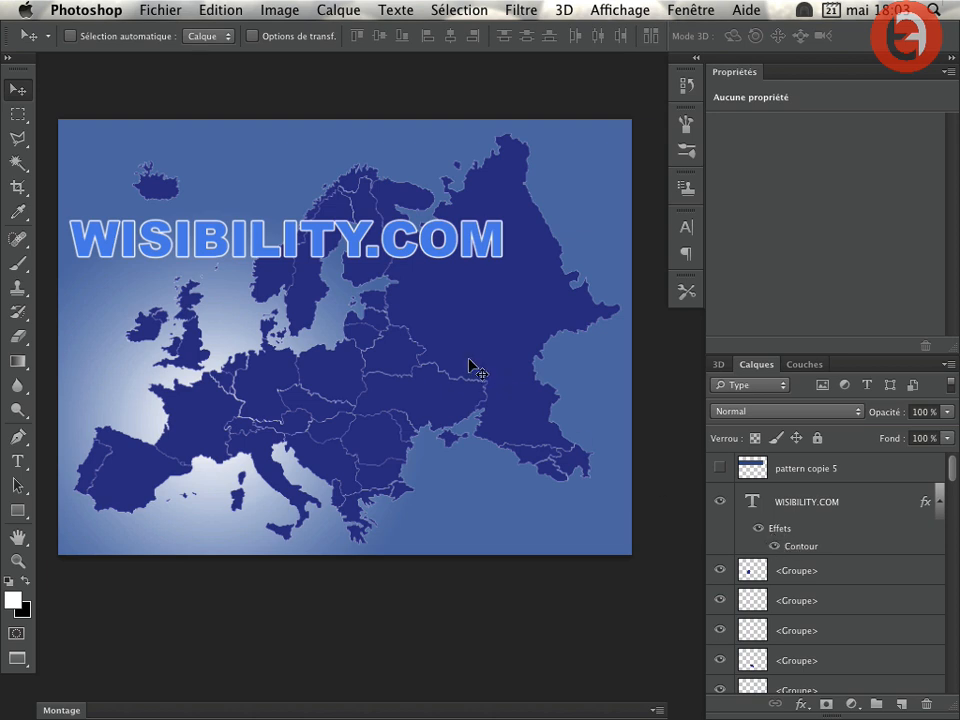
Step: Show the pattern copie 5 layer, clip it to the WISIBILITY.COM text layer, and inspect the texture on the letters up close
click(719, 469)
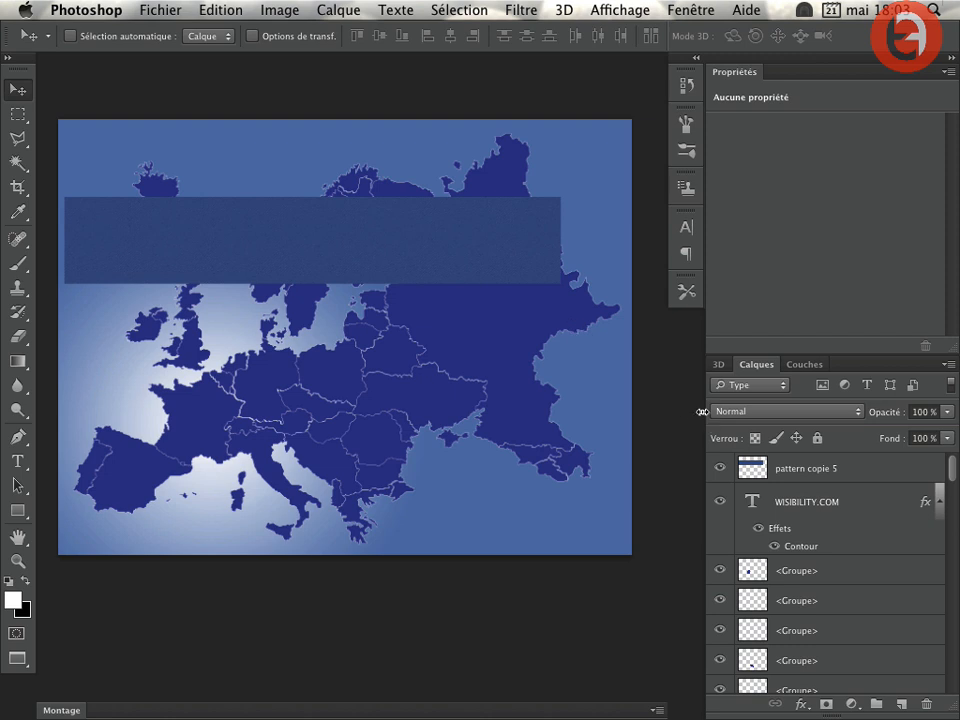
alt+click(751, 478)
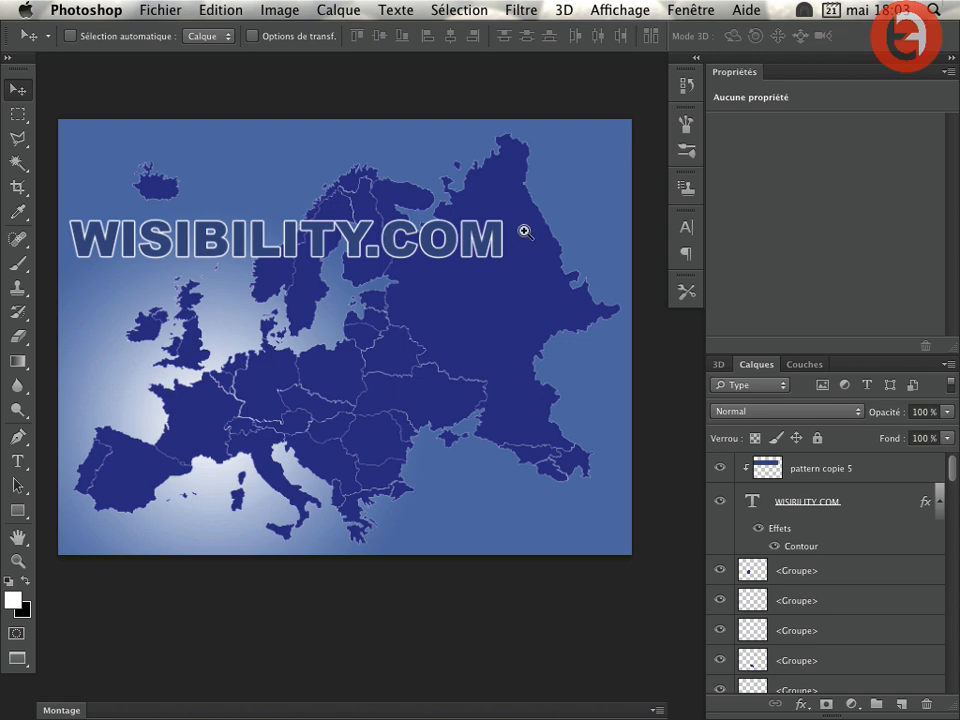
drag(514, 214, 600, 302)
drag(437, 266, 583, 345)
Step: Set the blending mode of the pattern copie 5 layer to Lumière vive
click(810, 470)
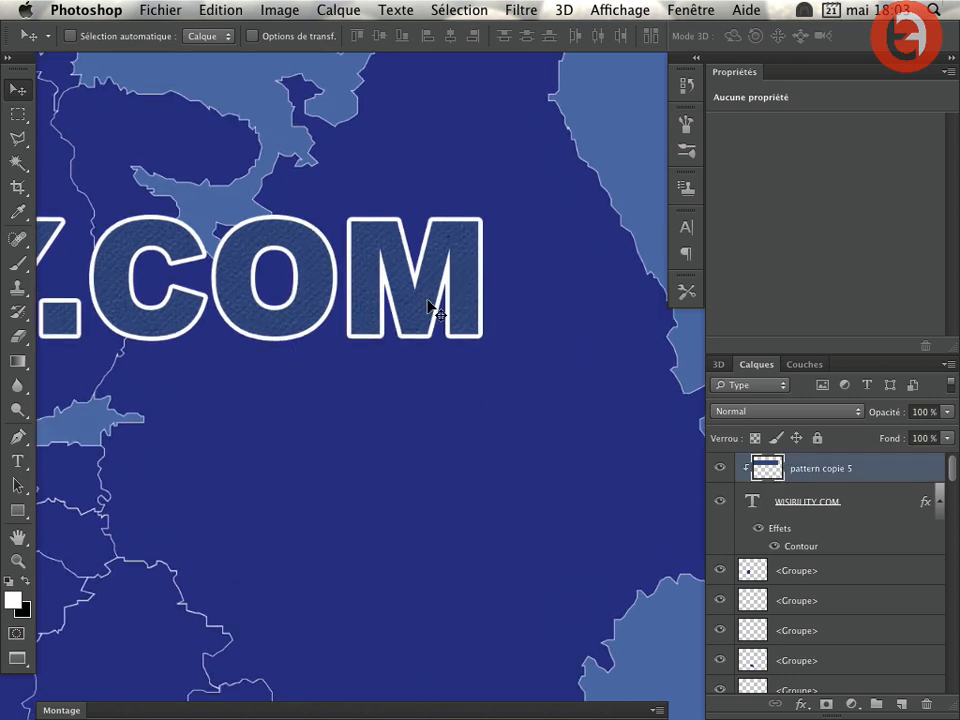
click(748, 414)
click(737, 628)
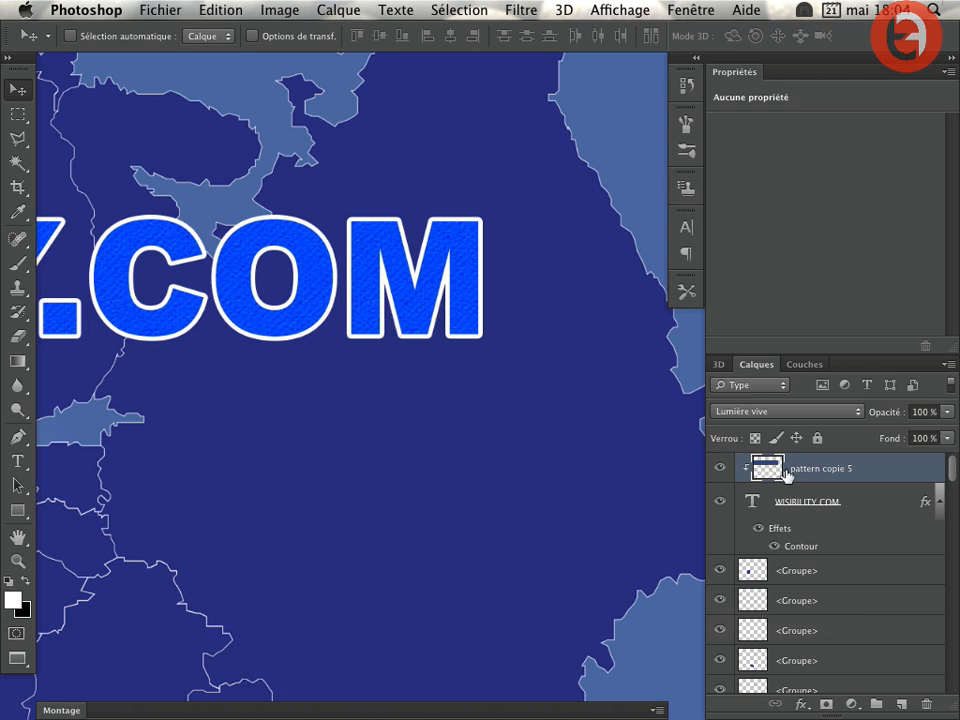
click(745, 412)
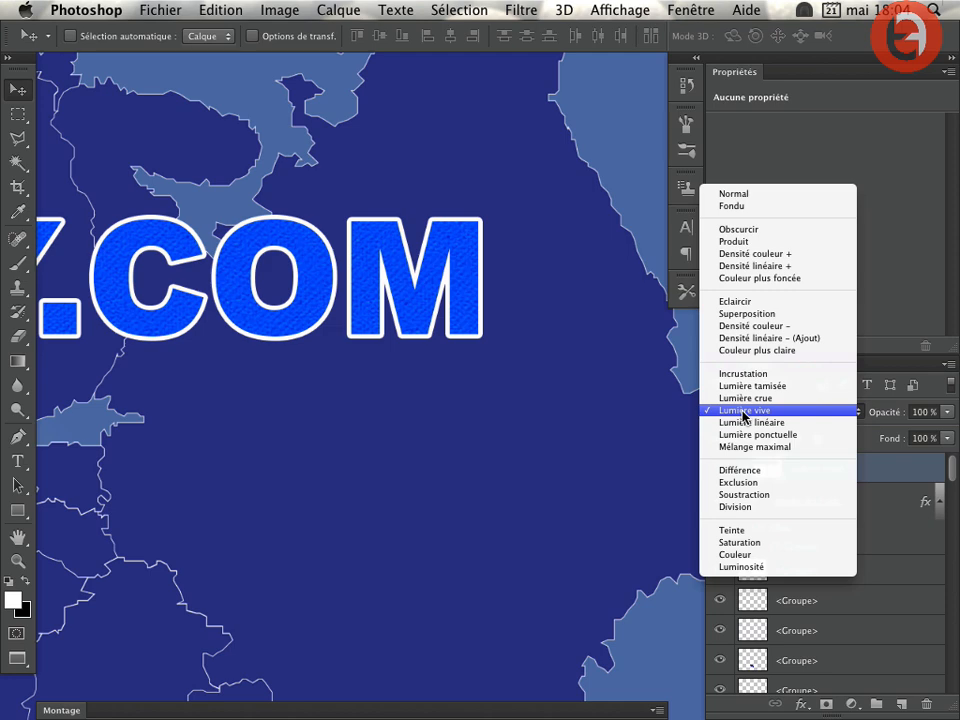
click(745, 410)
Step: Bring the whole map into view and select the layer containing France
drag(484, 439, 381, 366)
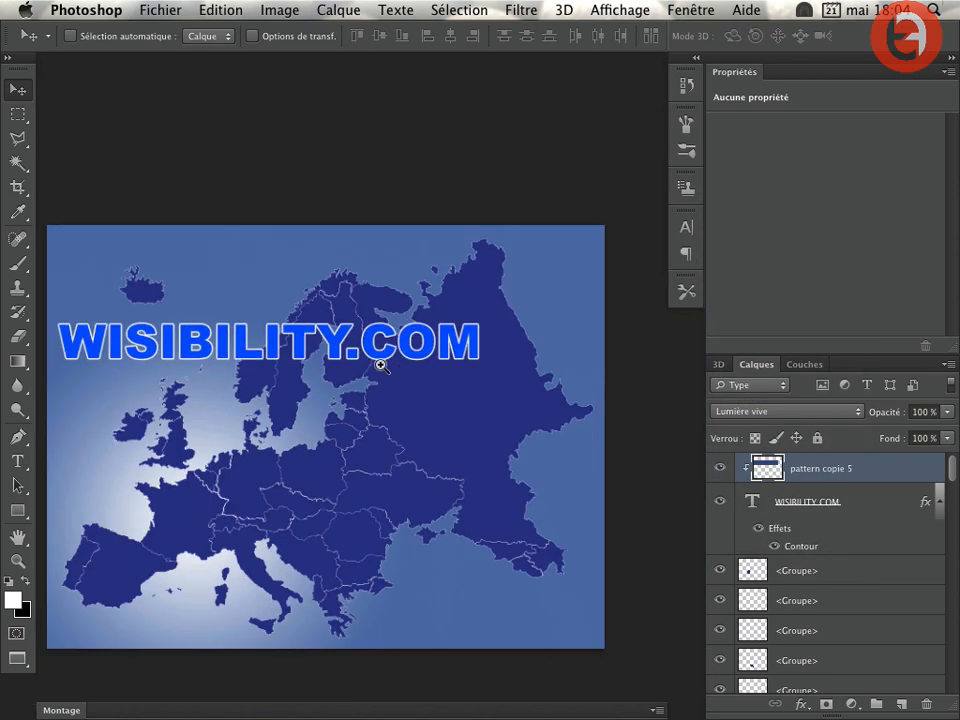
drag(347, 424, 336, 336)
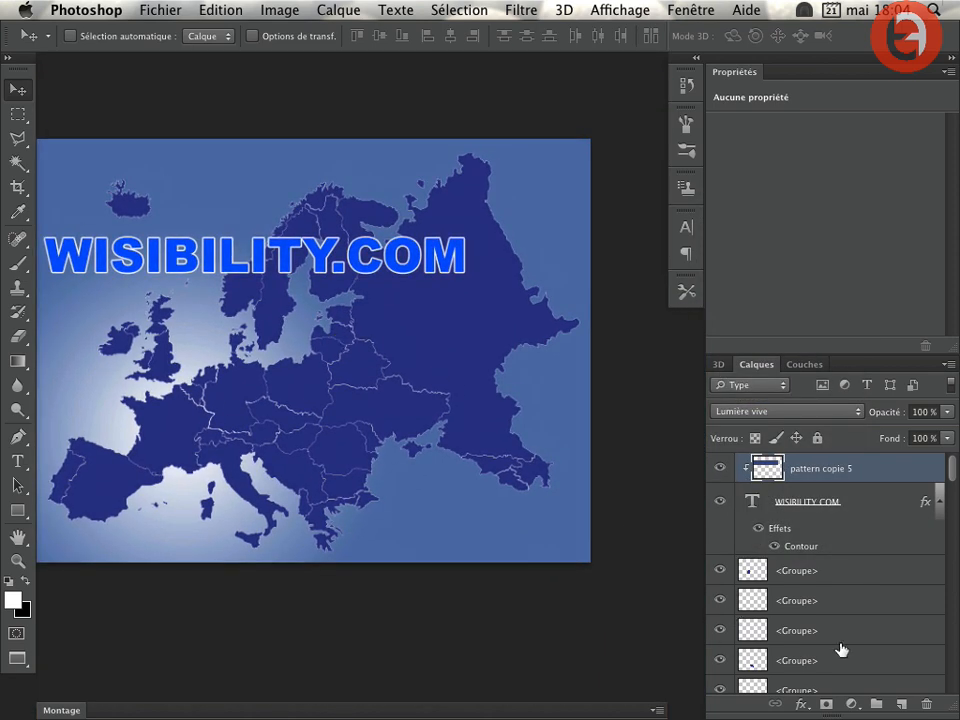
scroll(857, 557, down, 5)
scroll(855, 557, down, 2)
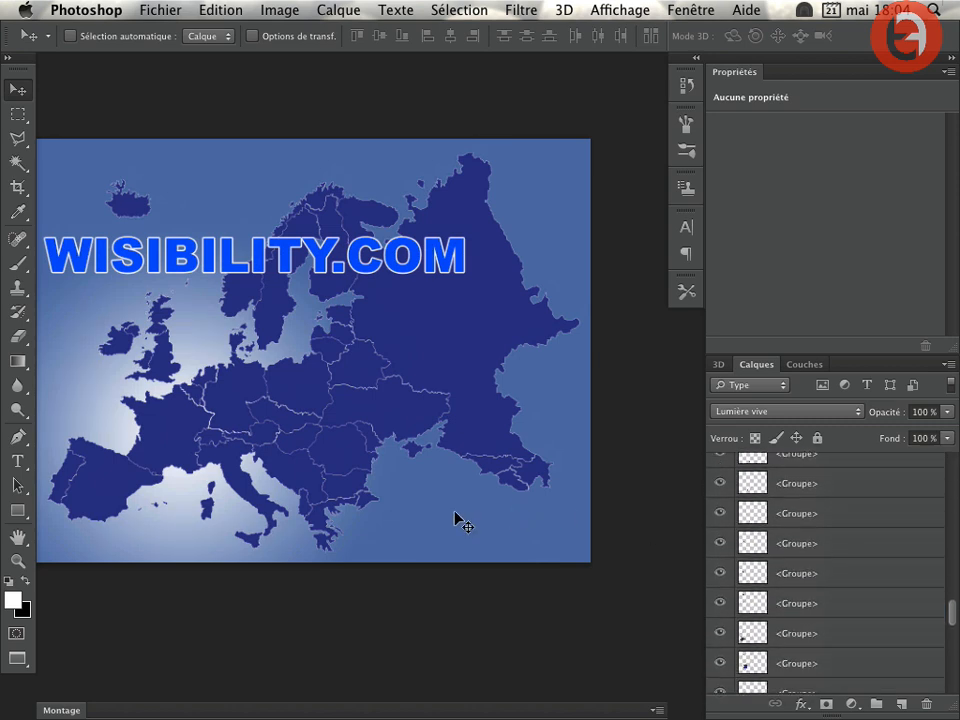
super+click(170, 440)
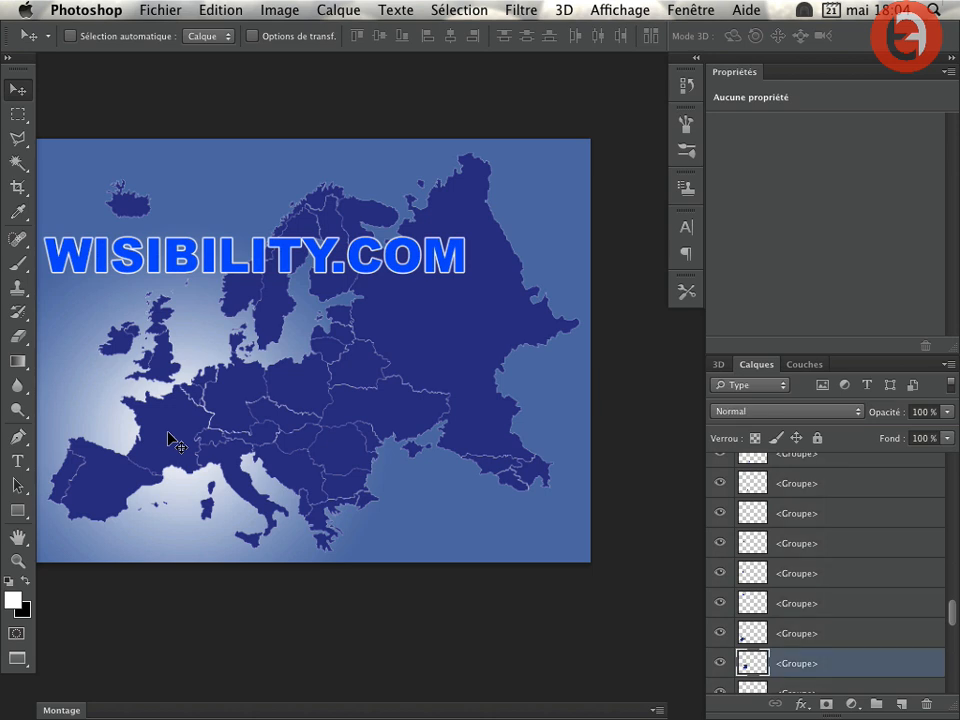
scroll(861, 594, down, 3)
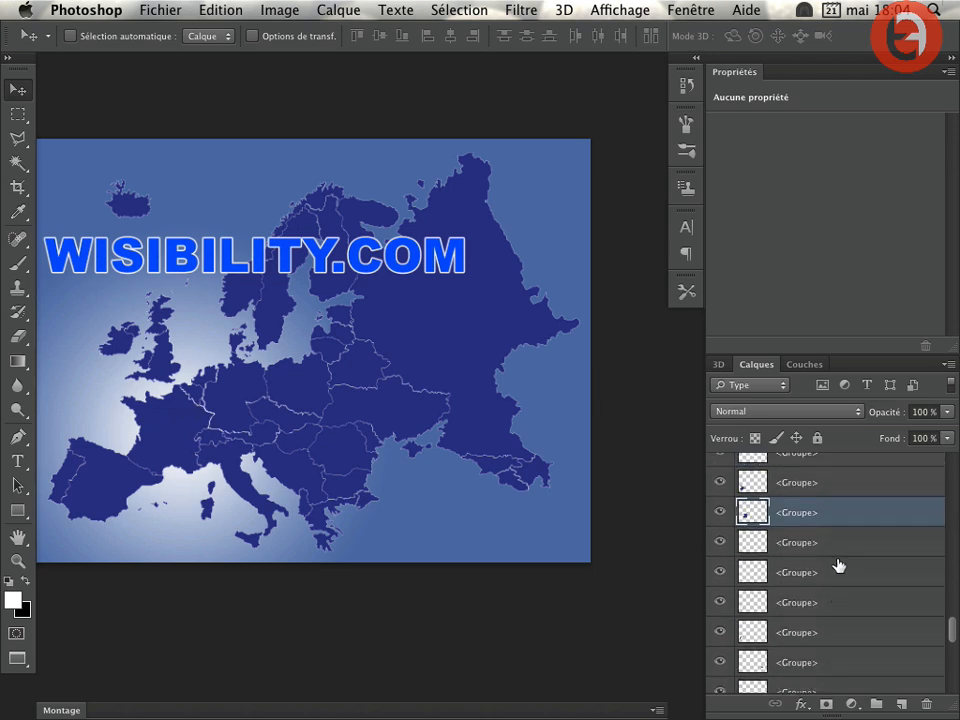
Step: Add a Teinte/Saturation adjustment above France with Teinte -37 and Saturation -20, and clip it to France's layer
click(851, 707)
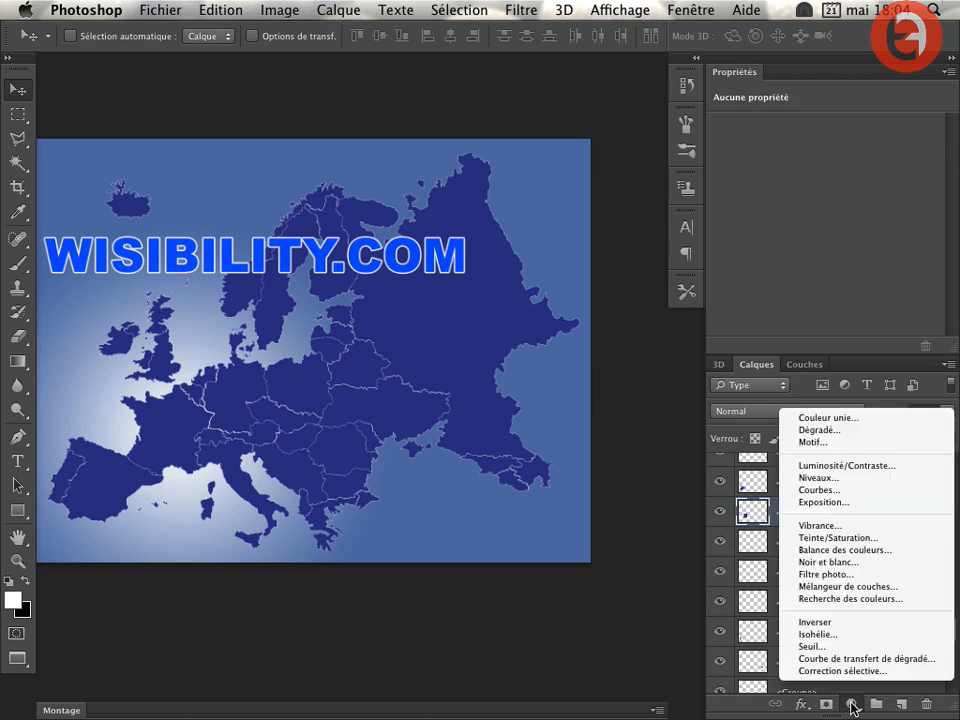
click(823, 540)
drag(826, 238, 805, 238)
drag(826, 195, 787, 200)
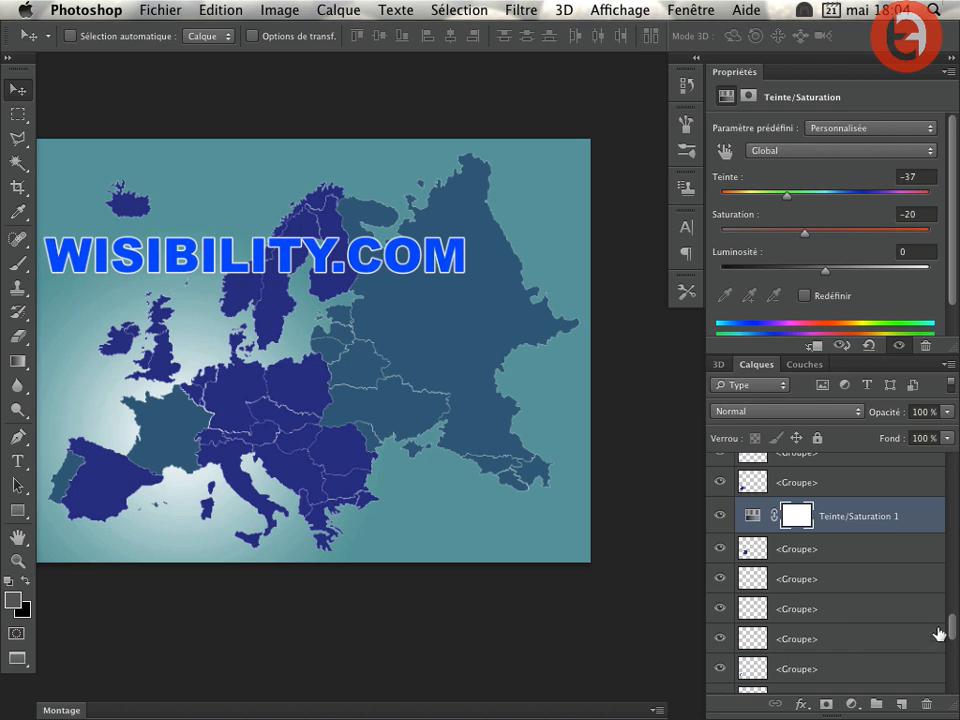
mouse_move(950, 632)
mouse_down()
mouse_move(952, 680)
mouse_move(949, 633)
mouse_up()
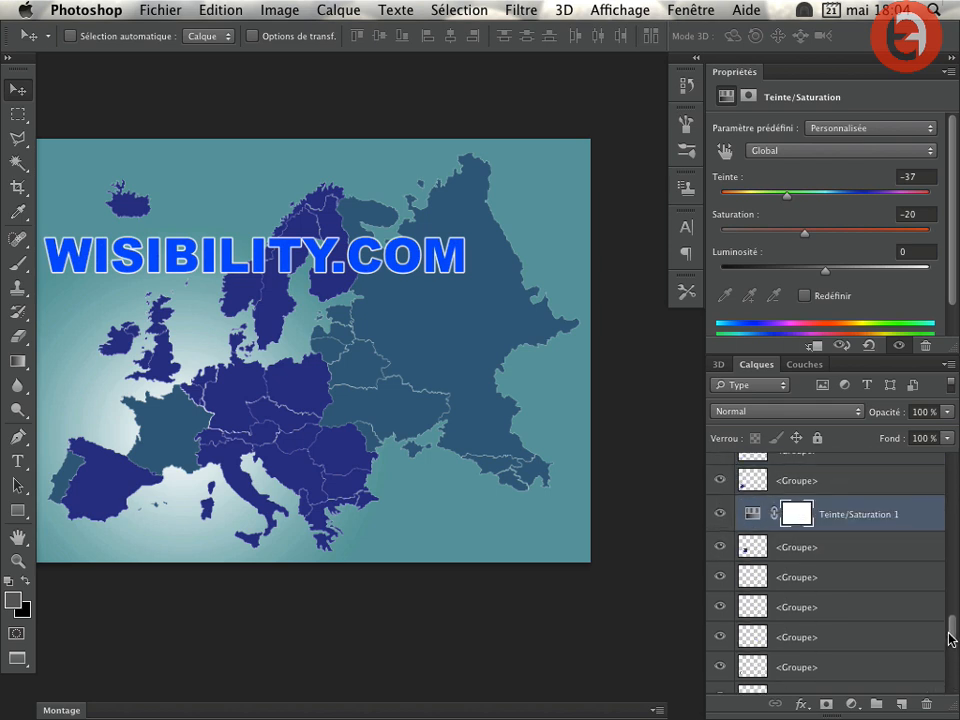
alt+click(751, 526)
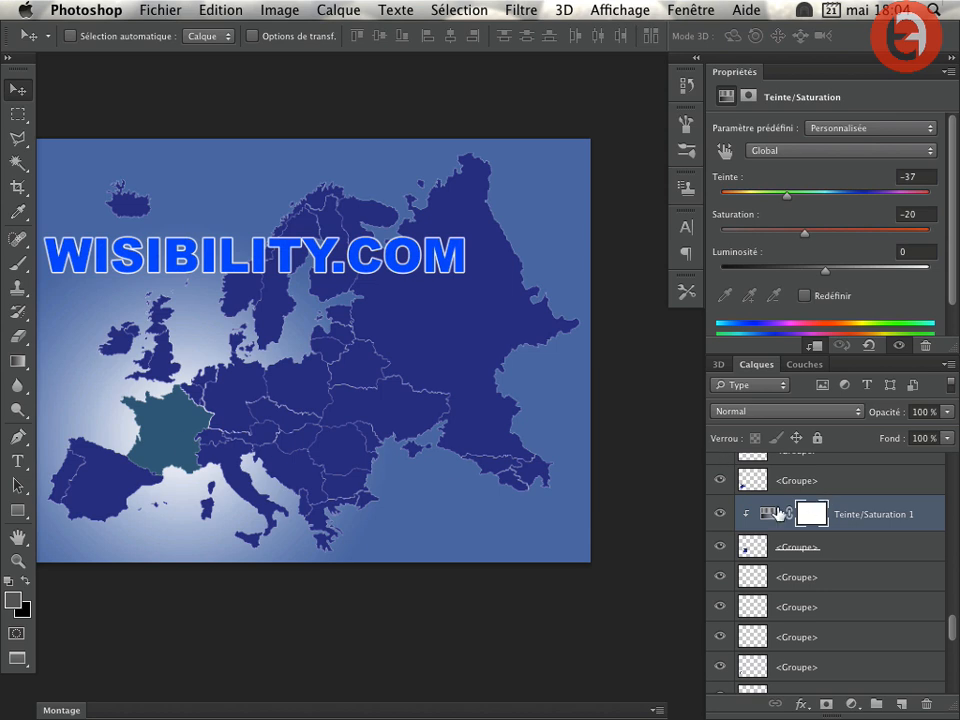
Step: Try the Incrustation blending mode on the Teinte/Saturation adjustment, and settle on Densité linéaire - (Ajout)
click(783, 411)
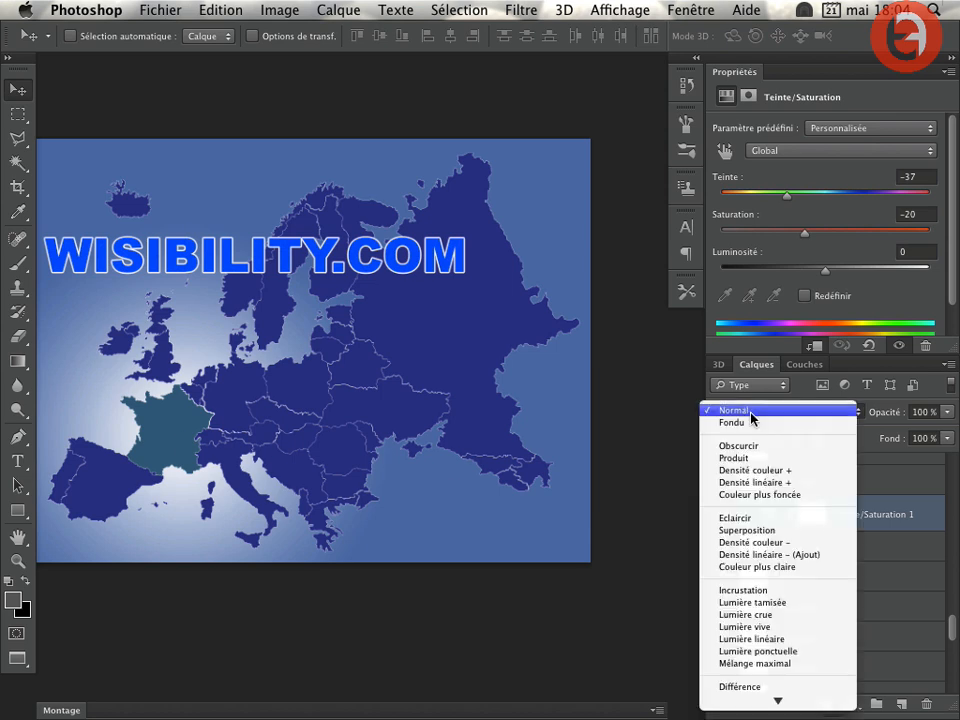
click(745, 590)
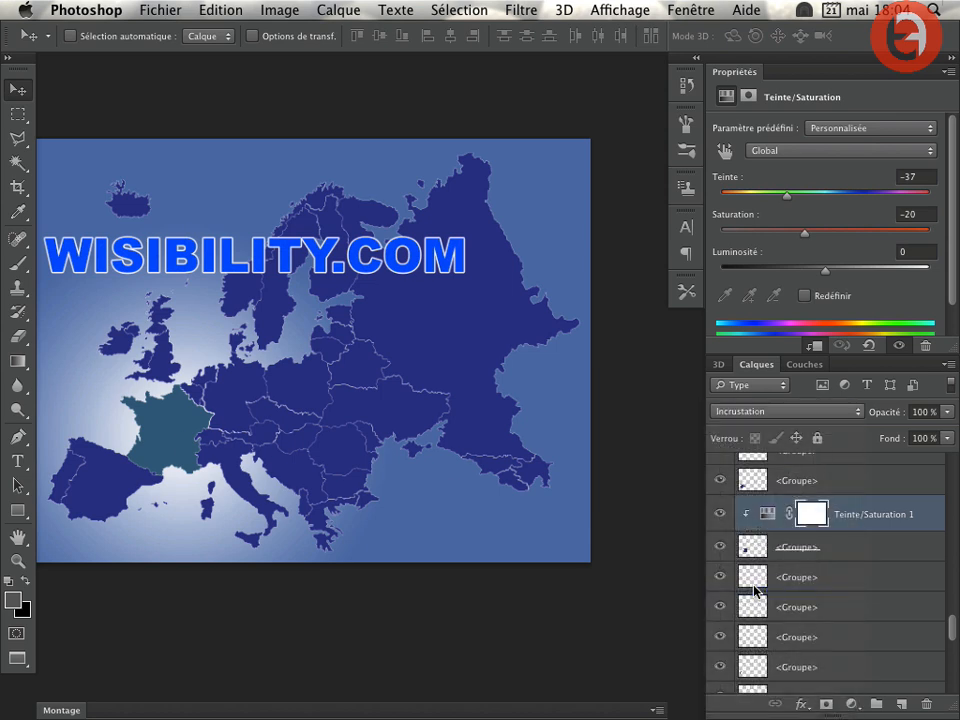
click(744, 417)
click(733, 376)
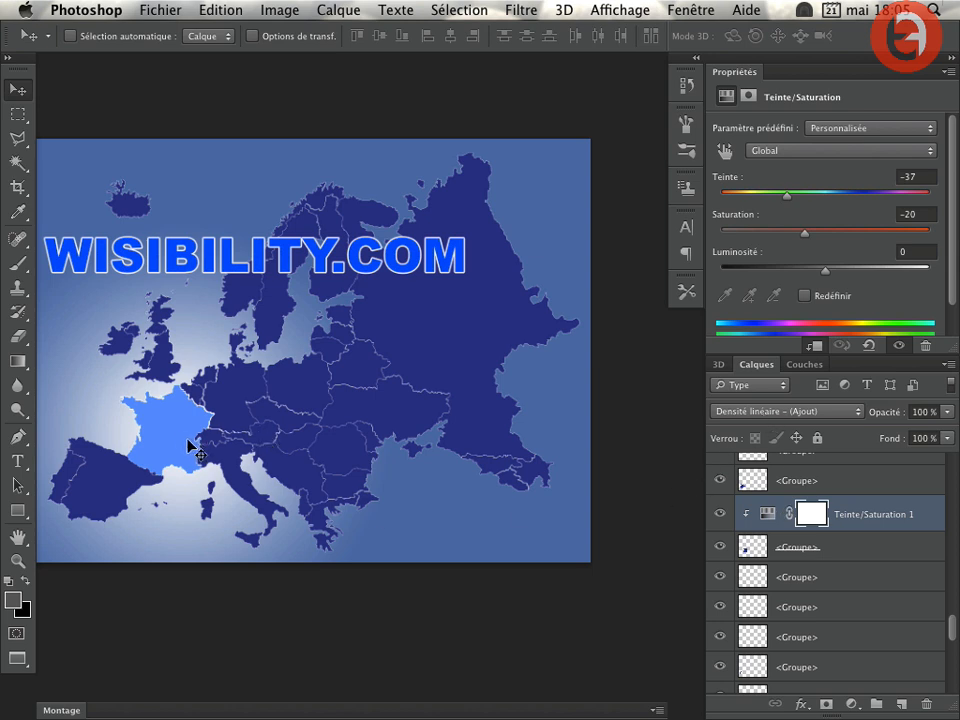
drag(305, 425, 333, 433)
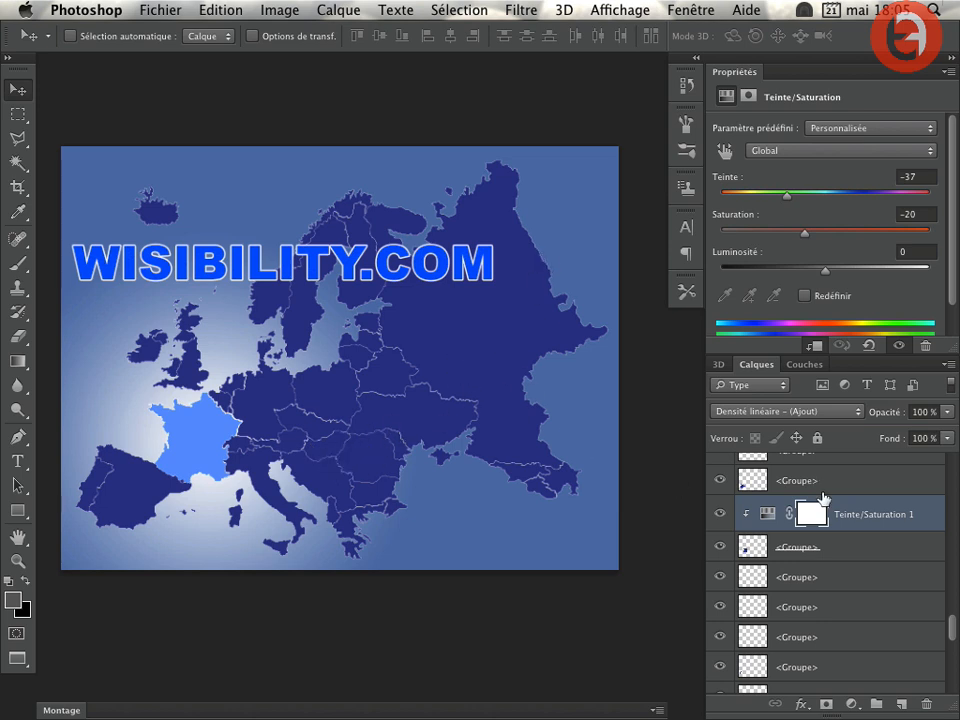
scroll(845, 515, up, 10)
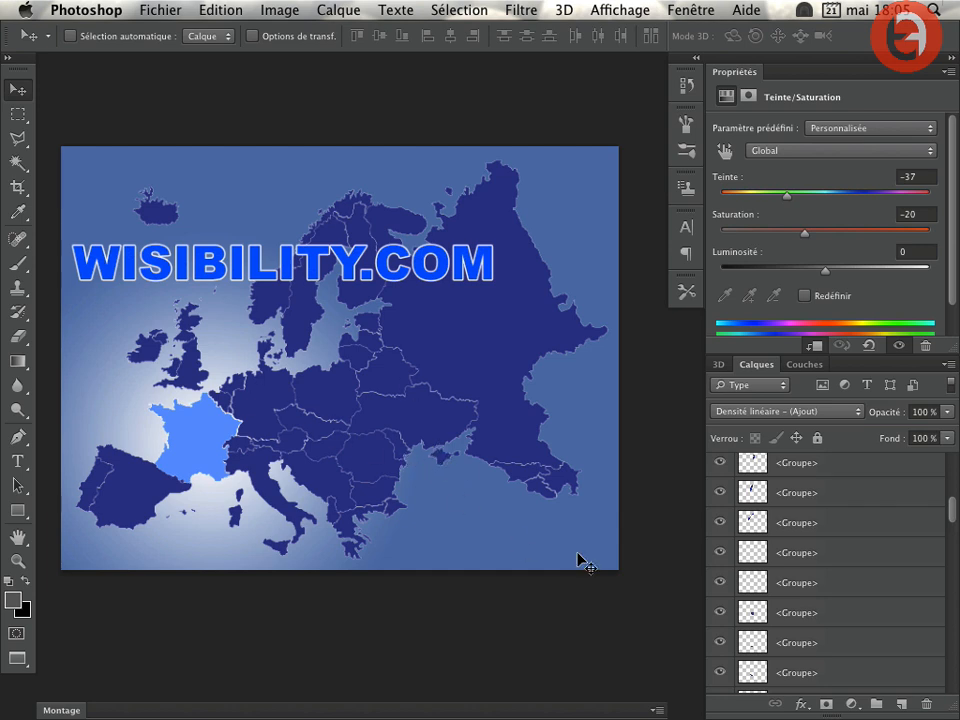
scroll(845, 555, up, 5)
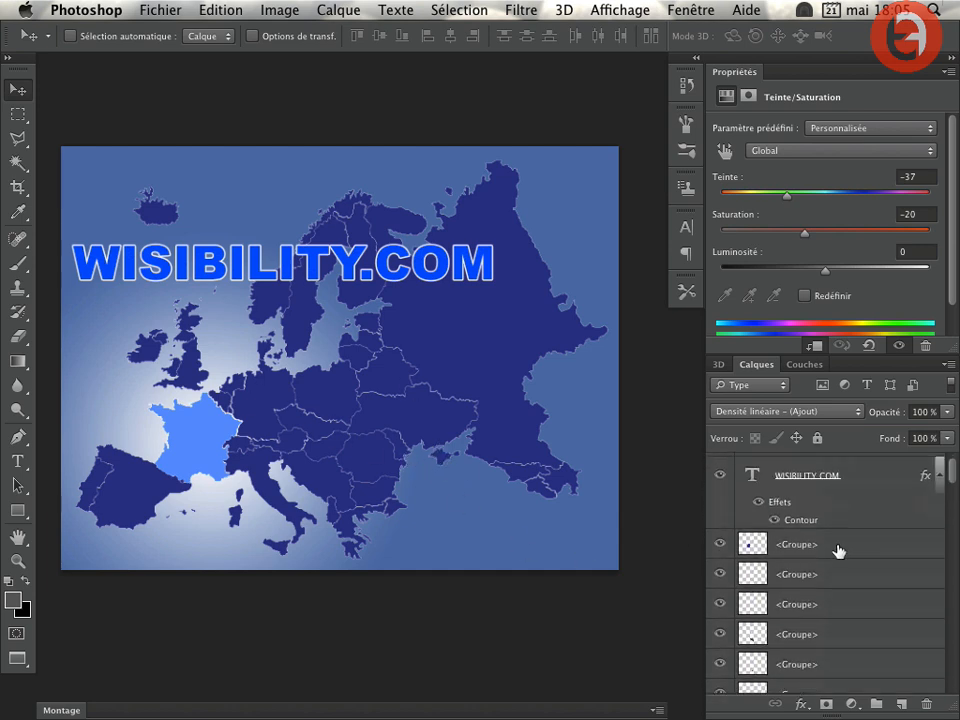
Step: Group all the <Groupe> country layers, from the one below the text to the one above Calque 1, under the name Europe
click(845, 552)
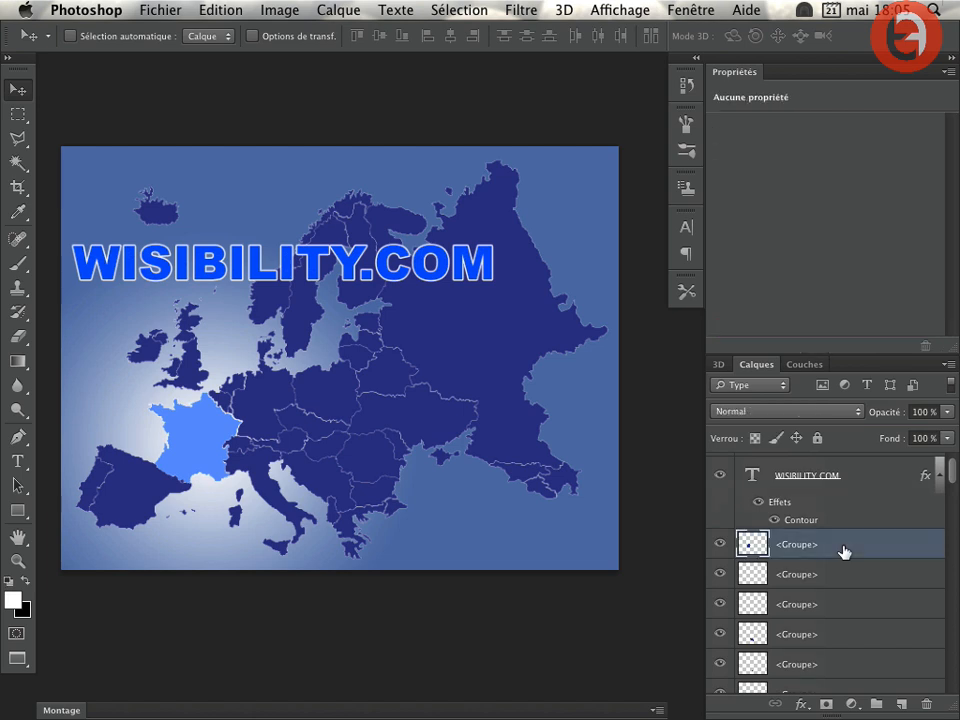
scroll(840, 550, down, 10)
scroll(831, 545, down, 1)
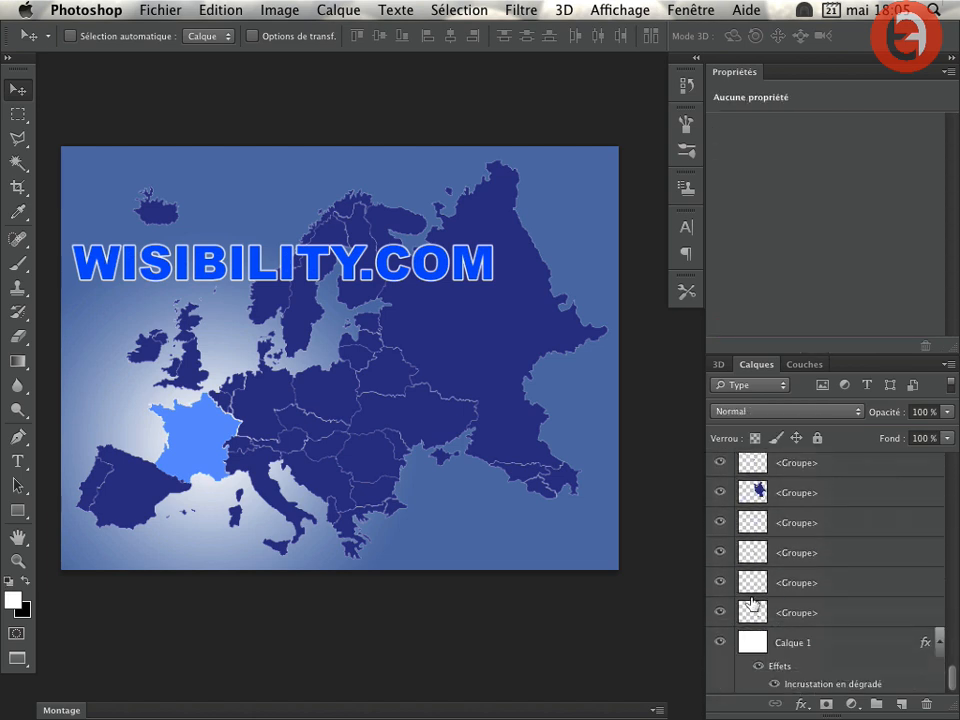
shift+click(849, 611)
click(949, 366)
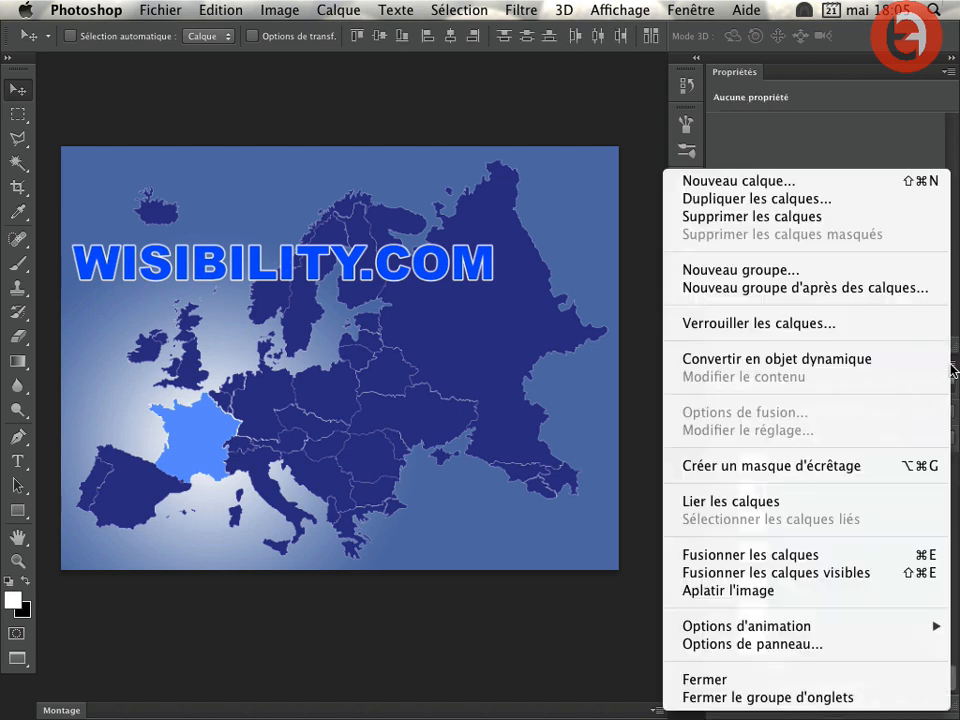
click(746, 292)
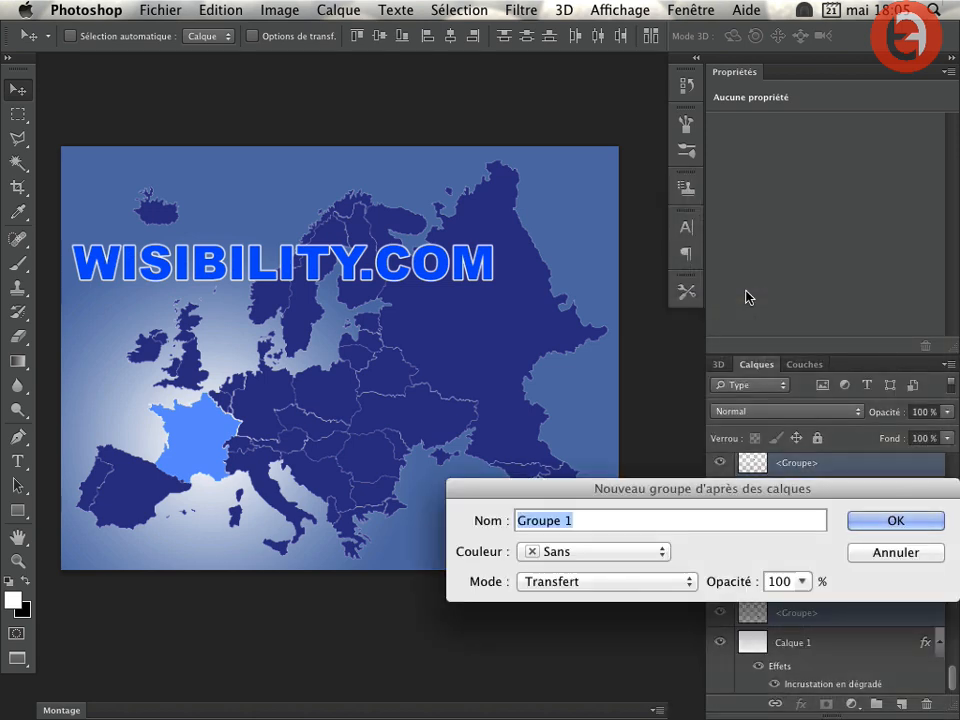
text(Euro)
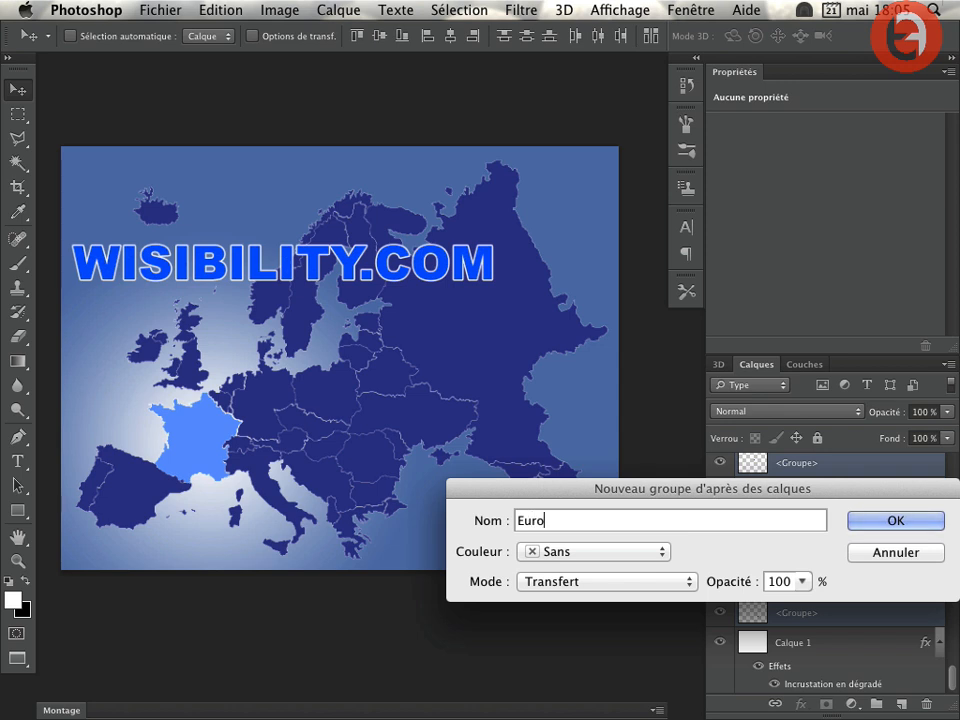
text(pe)
key(Return)
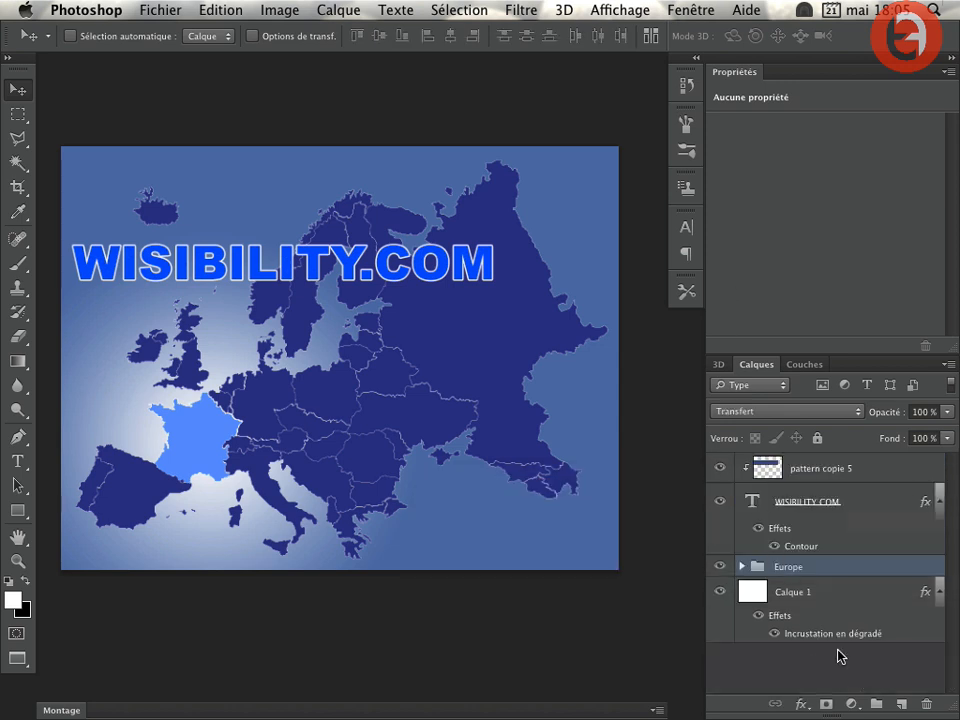
Step: Add a Teinte/Saturation adjustment above the first layer in the Europe group, with Teinte -103, Saturation +11 and Luminosité +7
click(741, 567)
scroll(870, 561, down, 5)
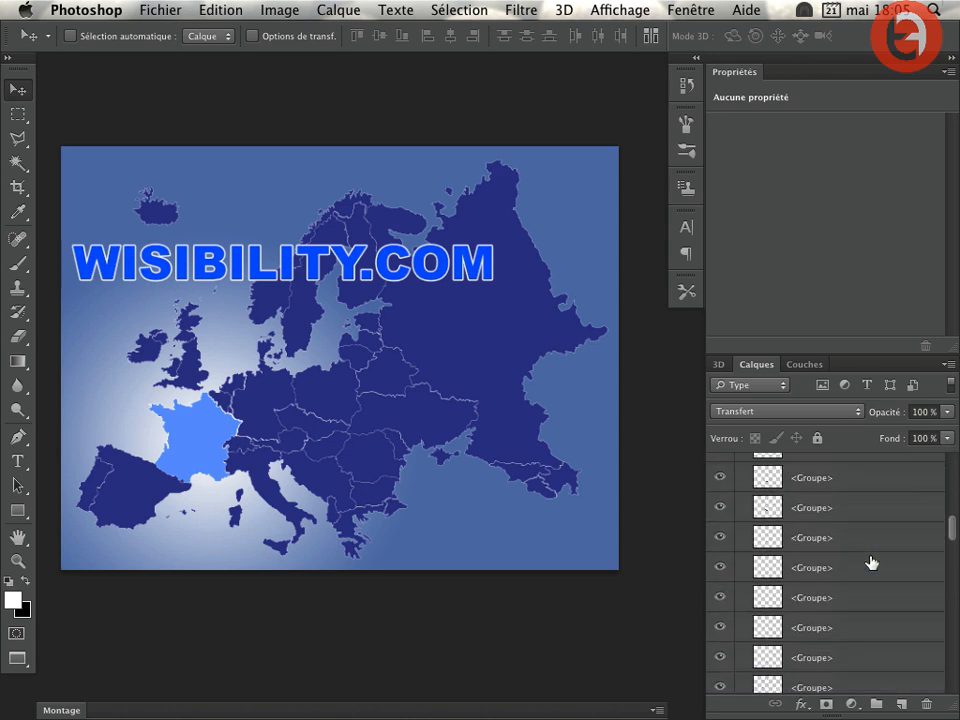
scroll(870, 561, up, 5)
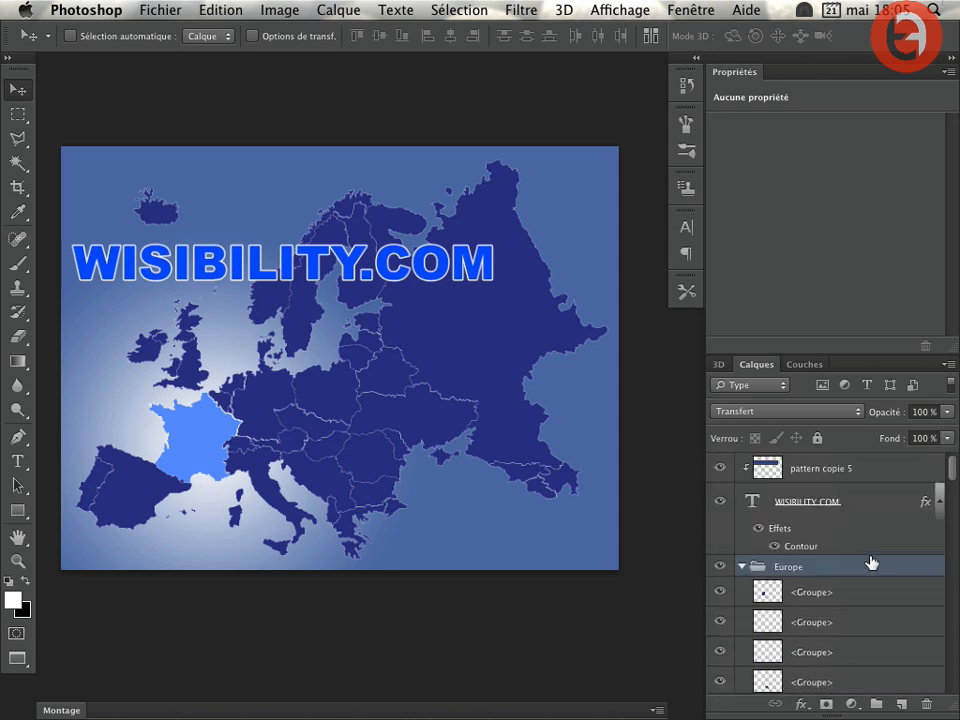
click(831, 597)
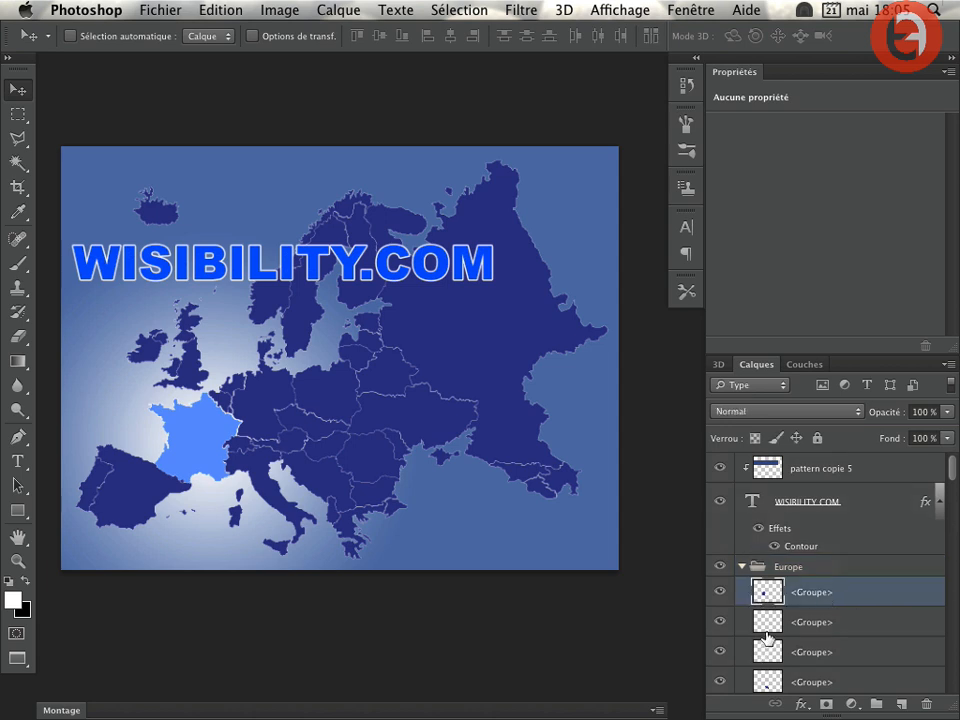
click(851, 704)
click(822, 537)
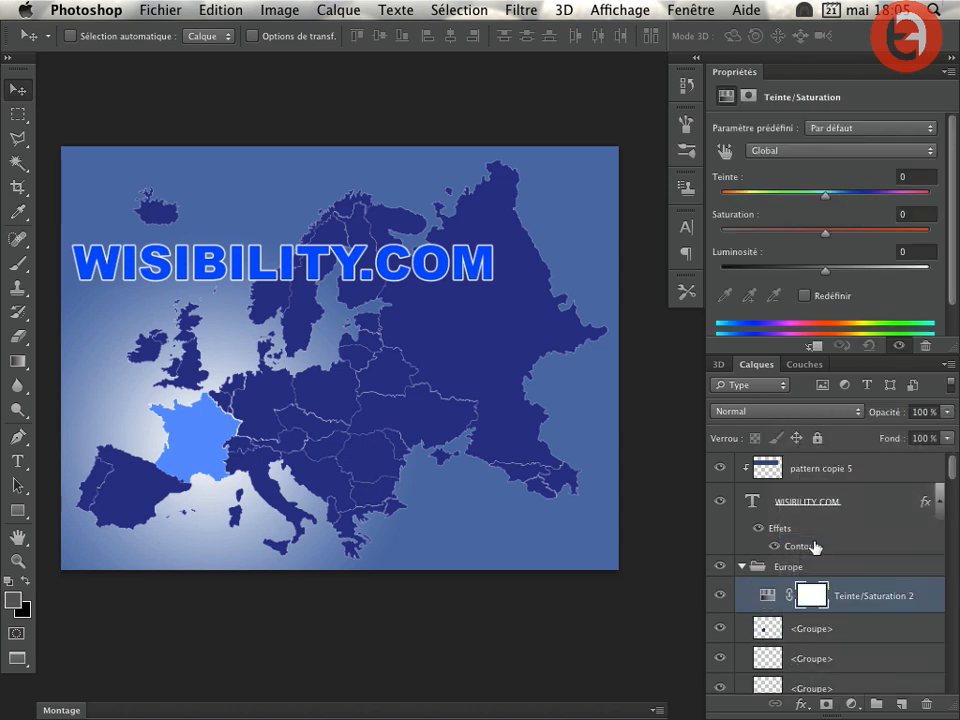
drag(828, 204, 779, 204)
drag(823, 236, 833, 271)
drag(778, 196, 754, 201)
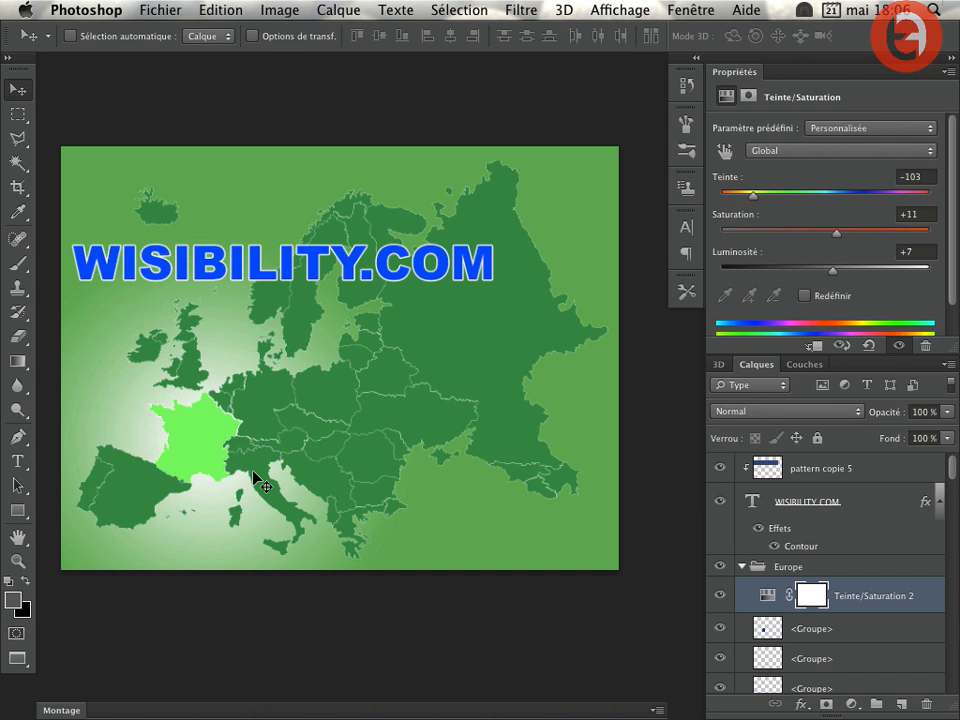
Step: Move the Teinte/Saturation 2 adjustment out of the Europe group to directly above it, and collapse the group
scroll(816, 591, down, 3)
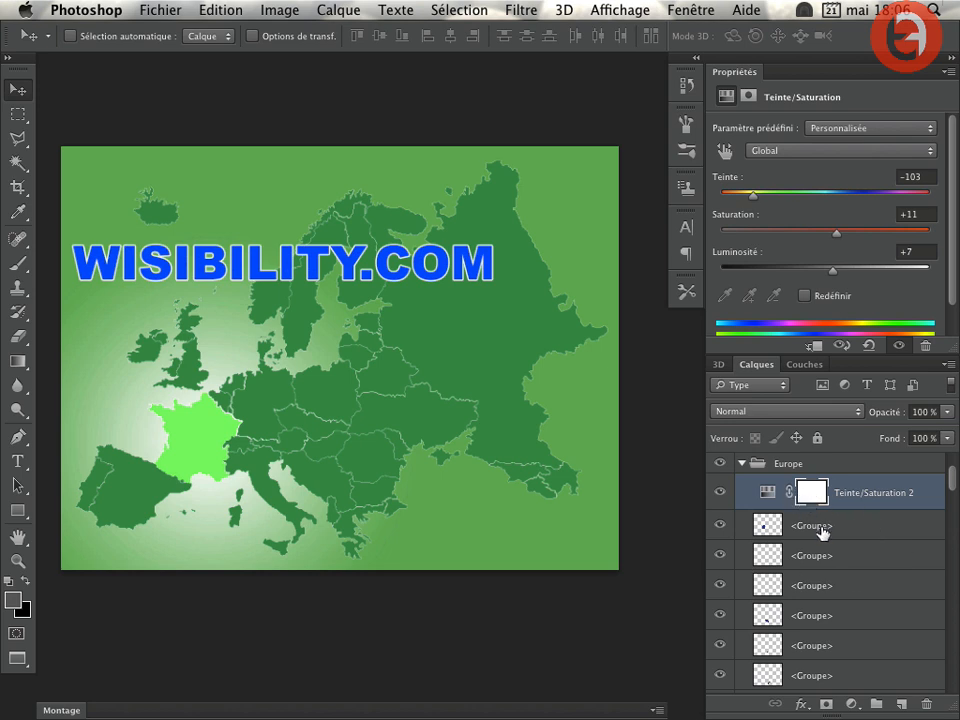
scroll(812, 510, up, 2)
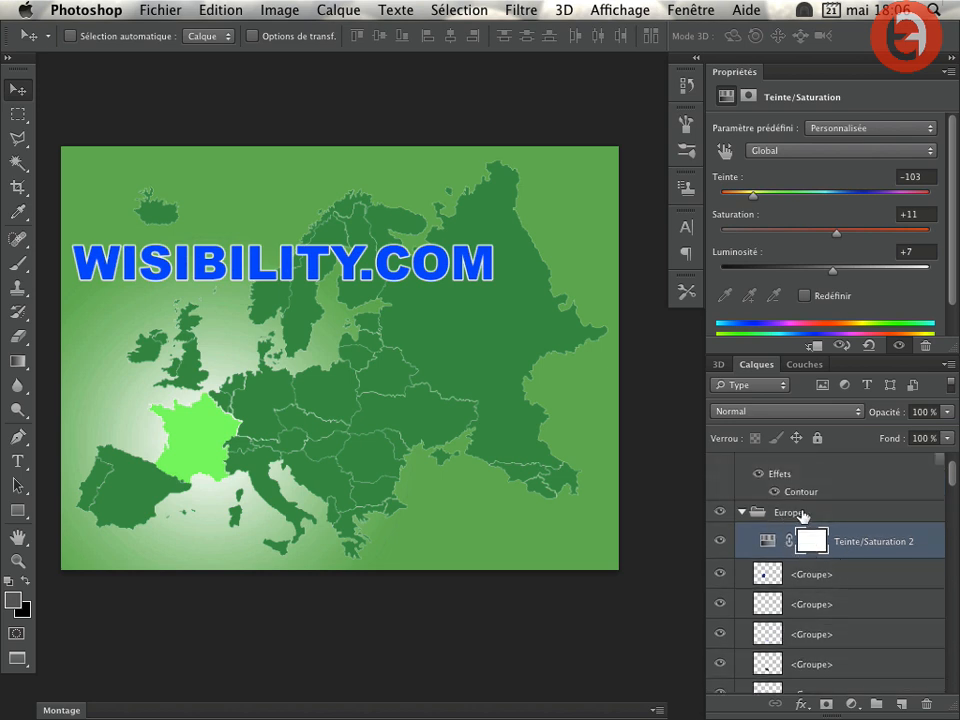
click(785, 514)
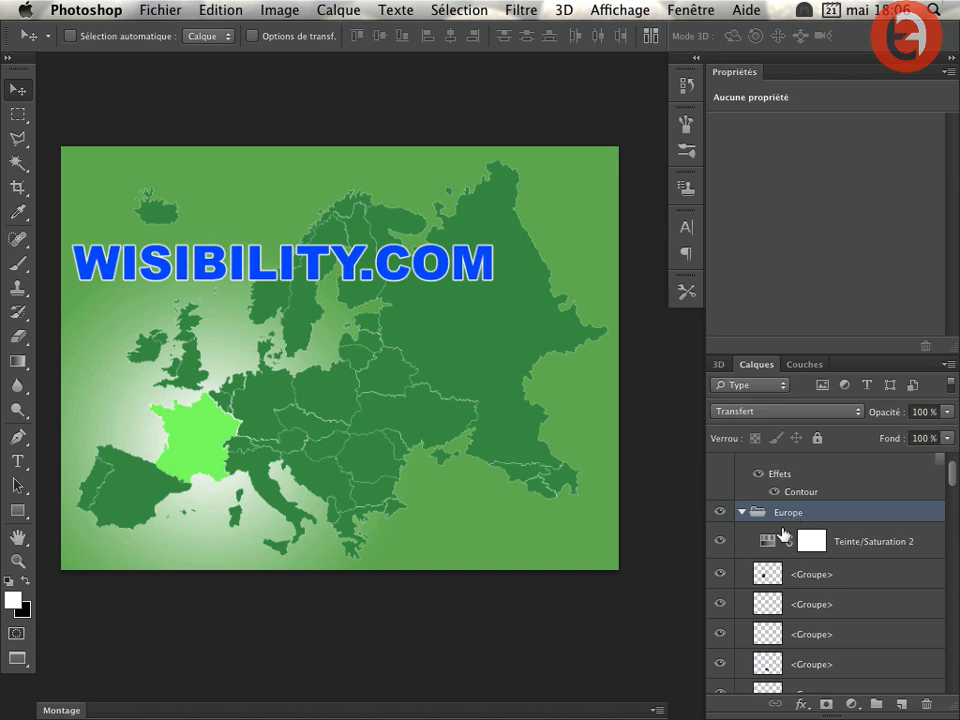
drag(870, 535, 855, 496)
click(740, 553)
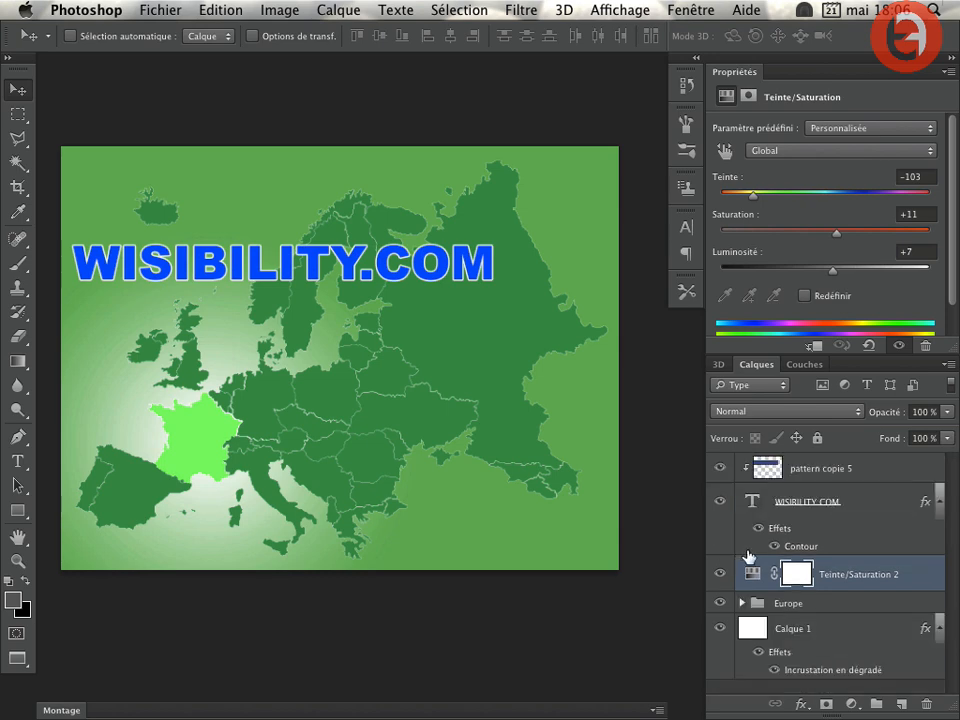
Step: Convert the Europe group into a smart object
click(833, 604)
right_click(819, 604)
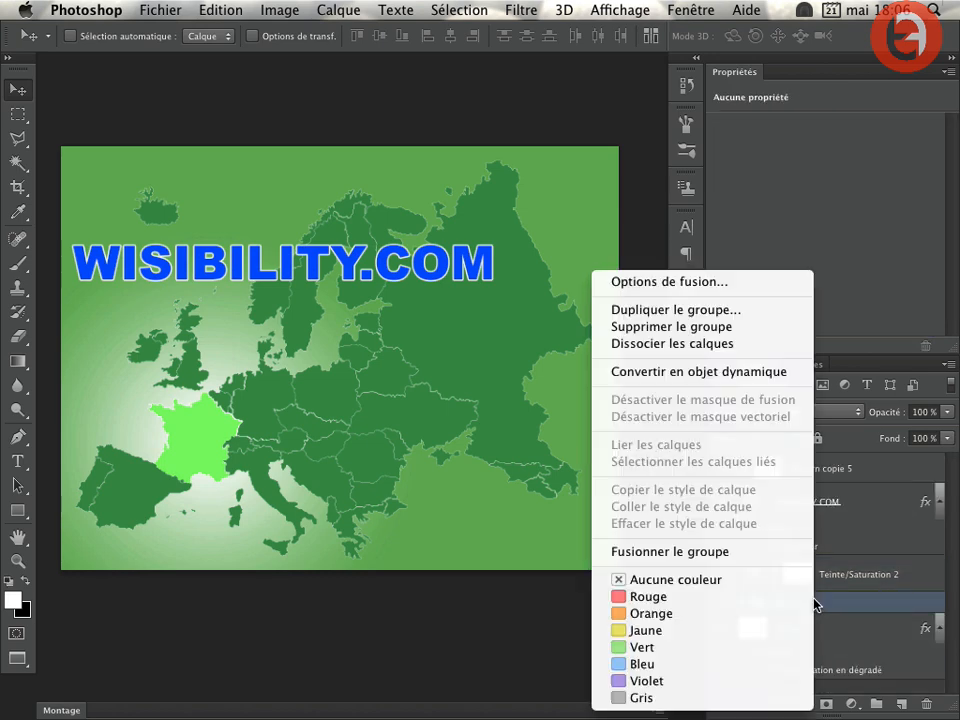
click(701, 372)
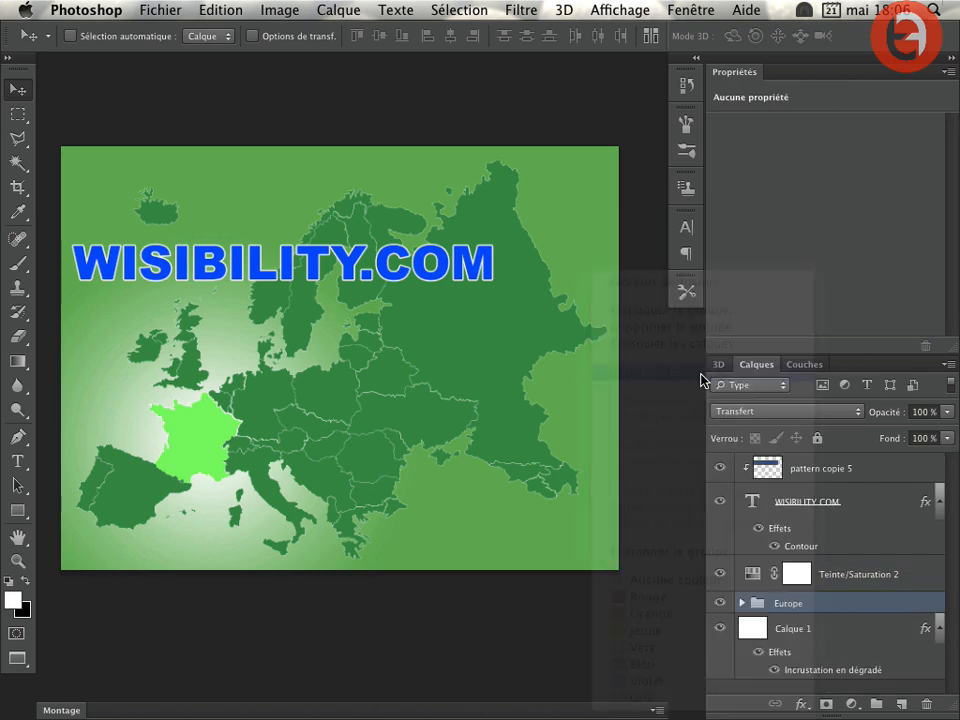
Step: Clip the Teinte/Saturation 2 adjustment to the Europe smart object and set its Teinte to -57
alt+click(752, 586)
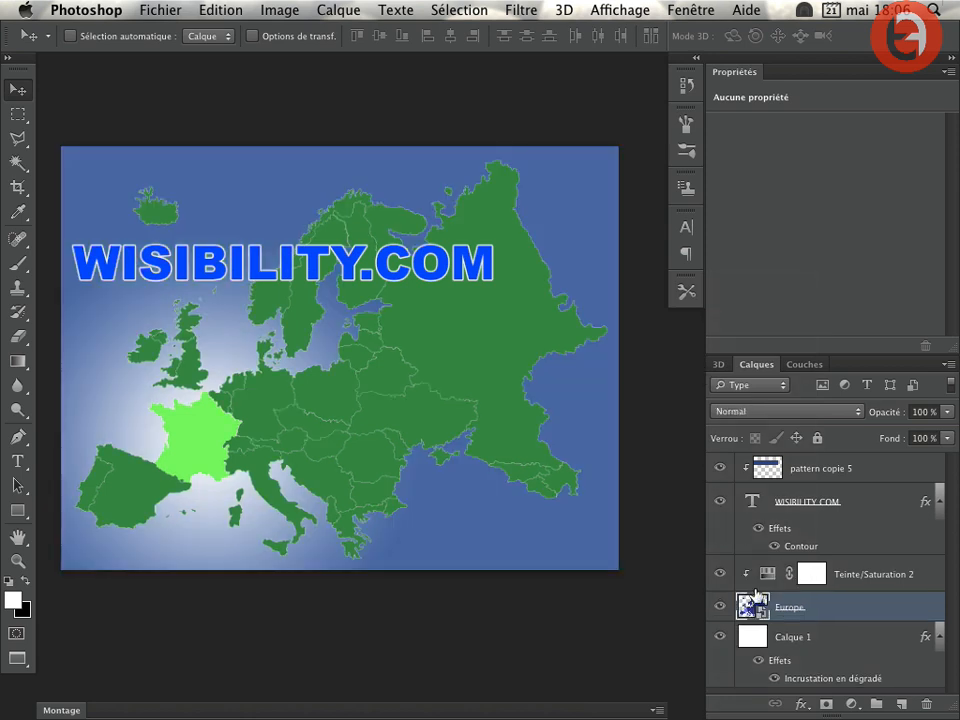
click(765, 574)
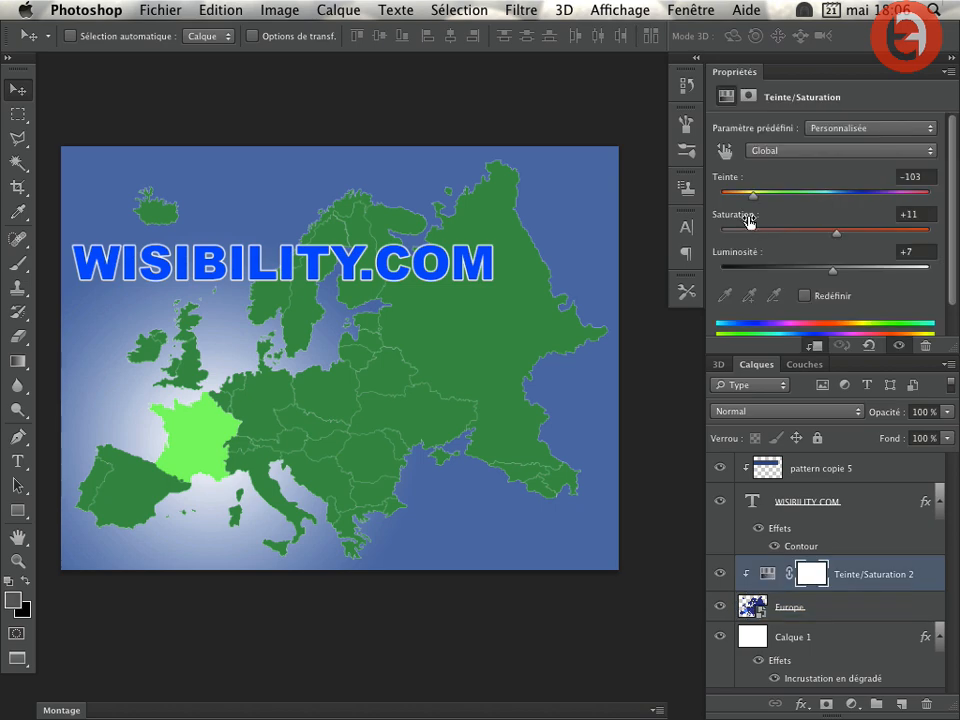
drag(752, 201, 772, 197)
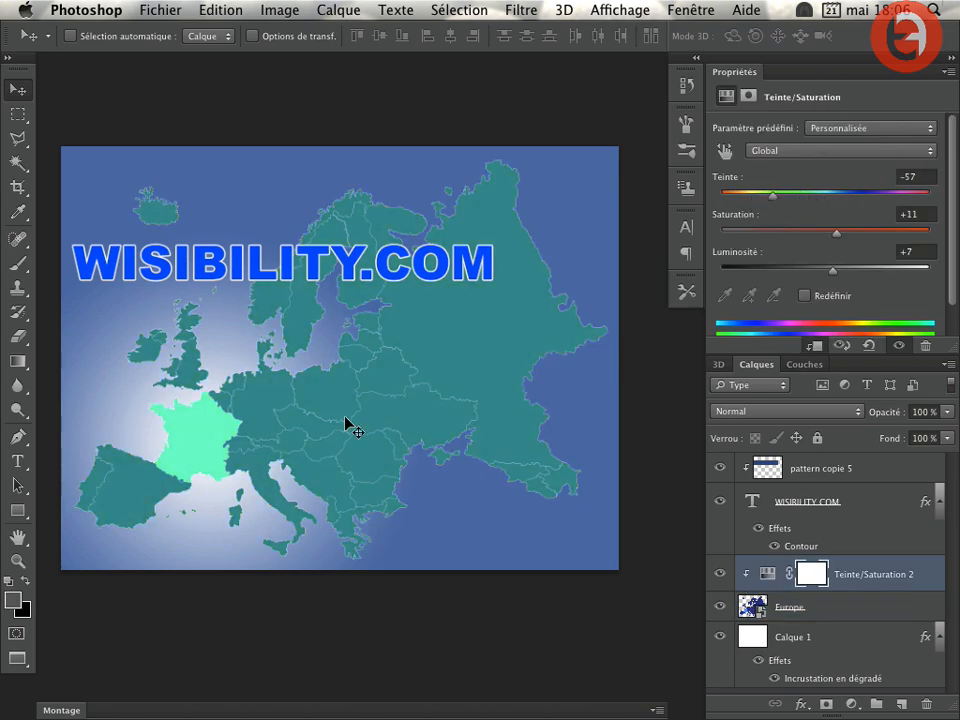
Step: Open the contents of the Europe smart object for viewing, and return to the map composition
click(752, 606)
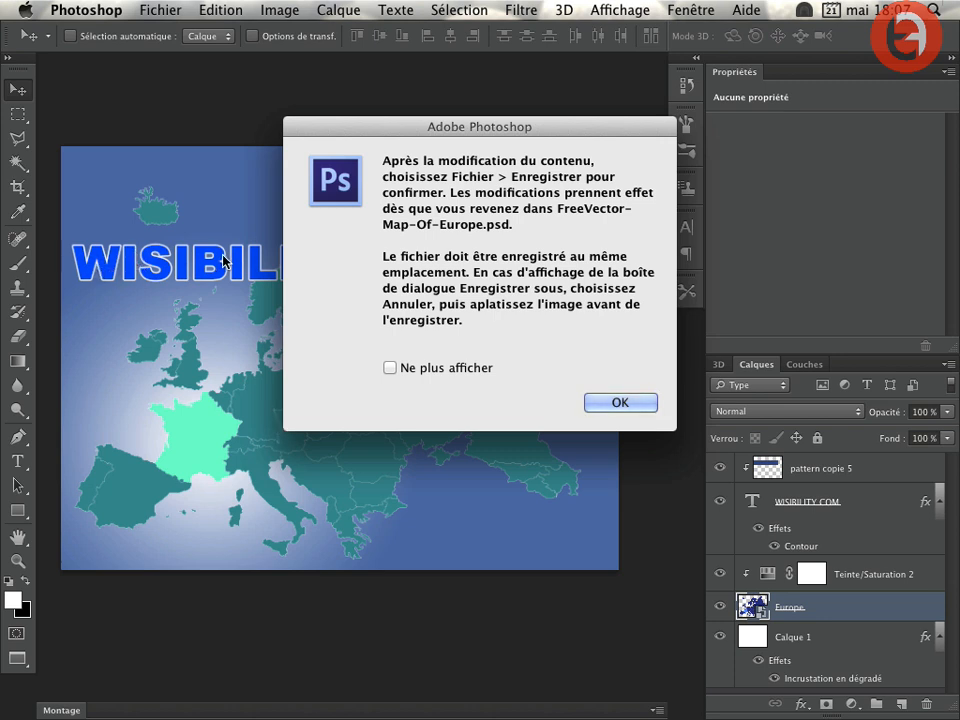
click(621, 402)
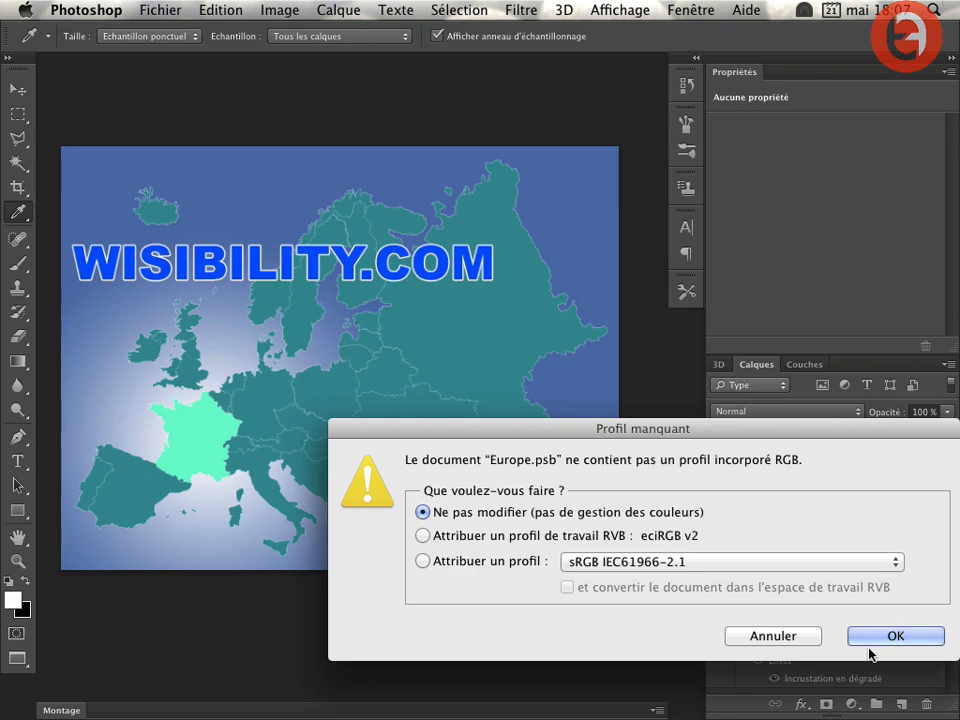
click(895, 694)
drag(583, 450, 517, 435)
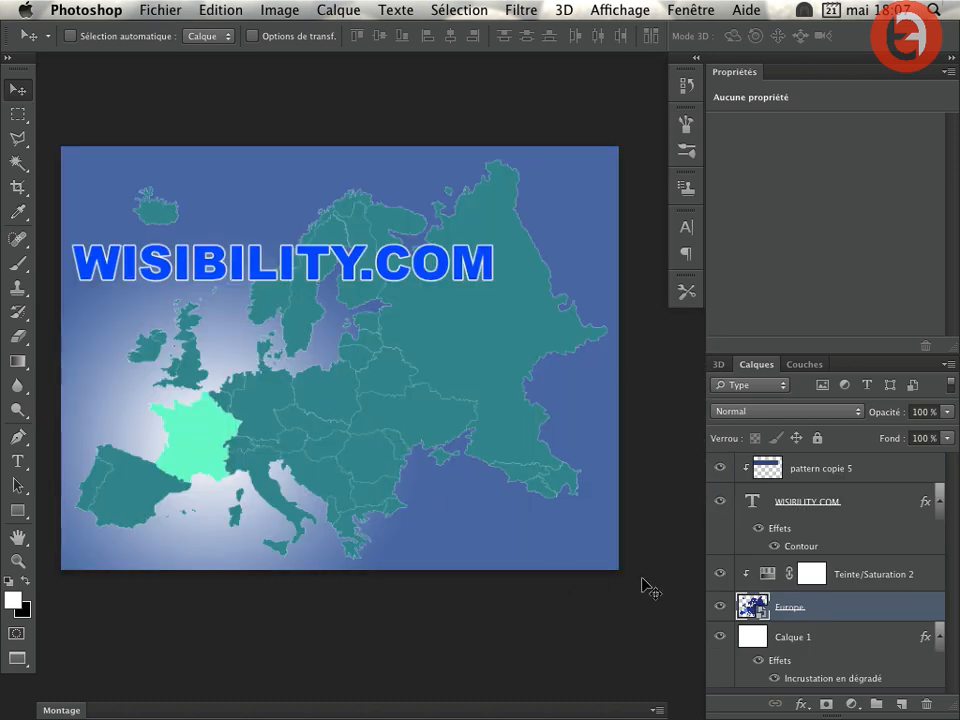
Step: Undo back to the unconverted Europe group, and move the Teinte/Saturation 2 adjustment back inside it above the country layers
key(super+z)
key(alt+super+z)
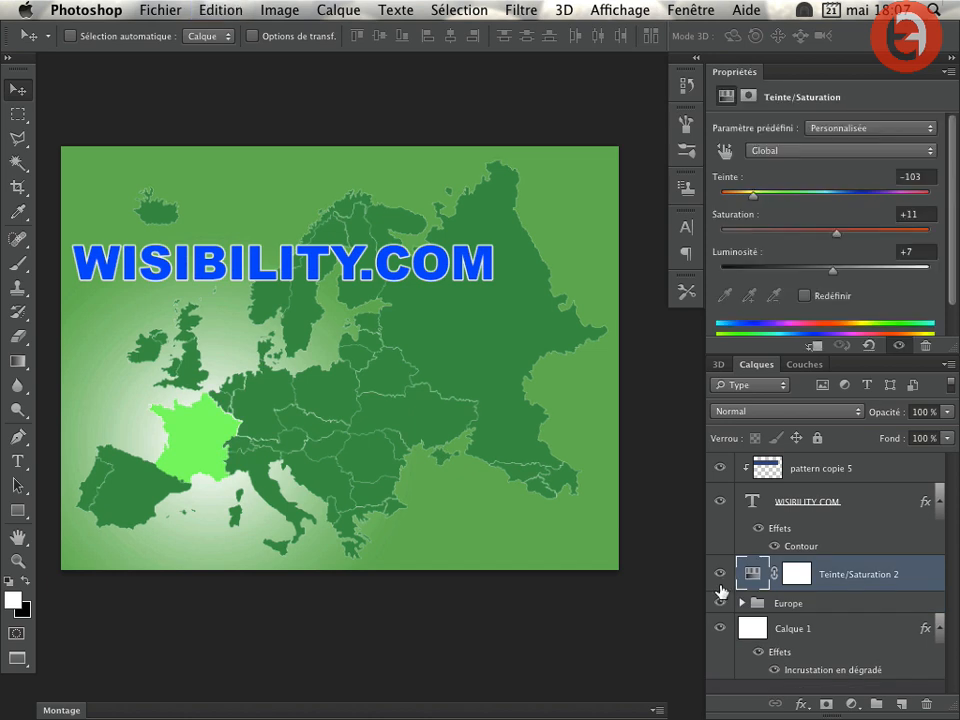
mouse_move(748, 574)
mouse_down()
mouse_move(803, 570)
mouse_move(752, 590)
mouse_up()
click(741, 603)
scroll(768, 540, down, 2)
drag(768, 512, 758, 595)
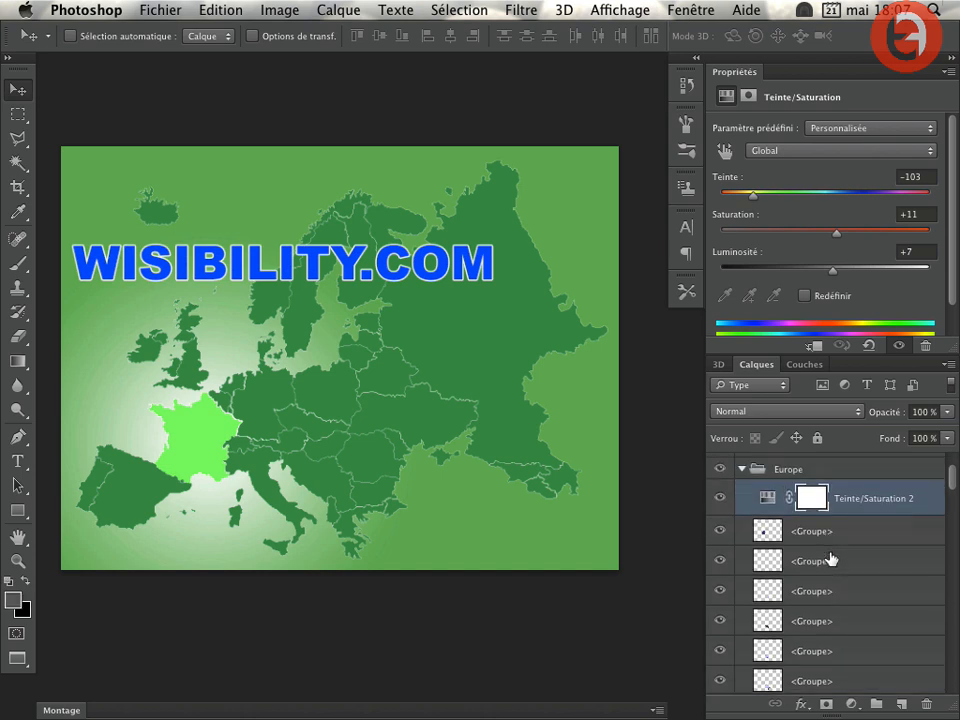
Step: Change the blending mode of the Europe group from Transfert to Normal
scroll(793, 531, down, 1)
scroll(781, 488, up, 3)
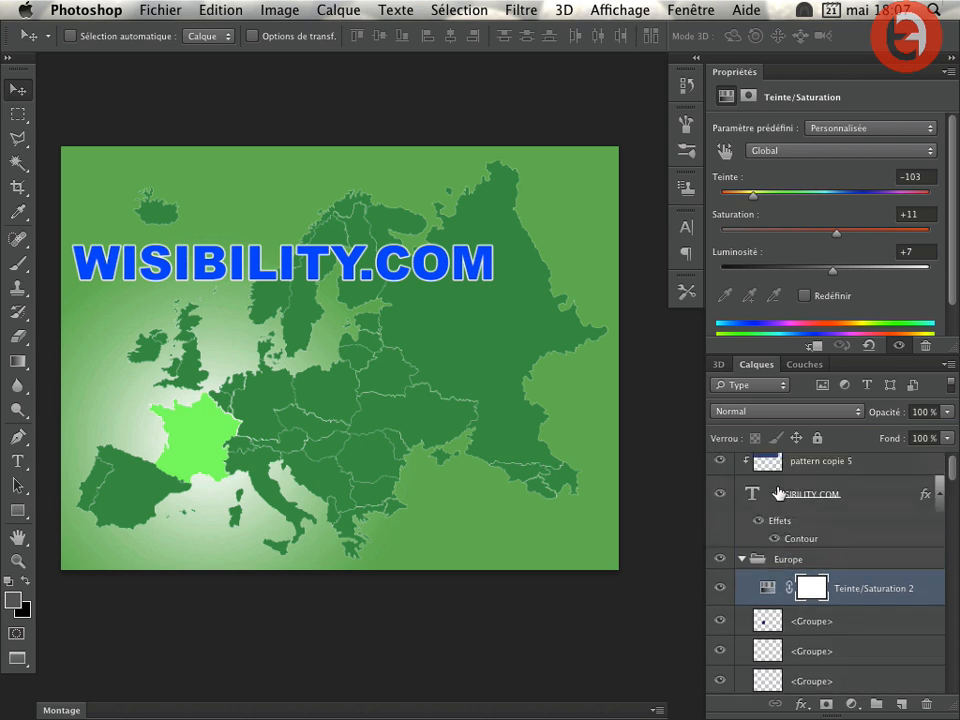
click(813, 561)
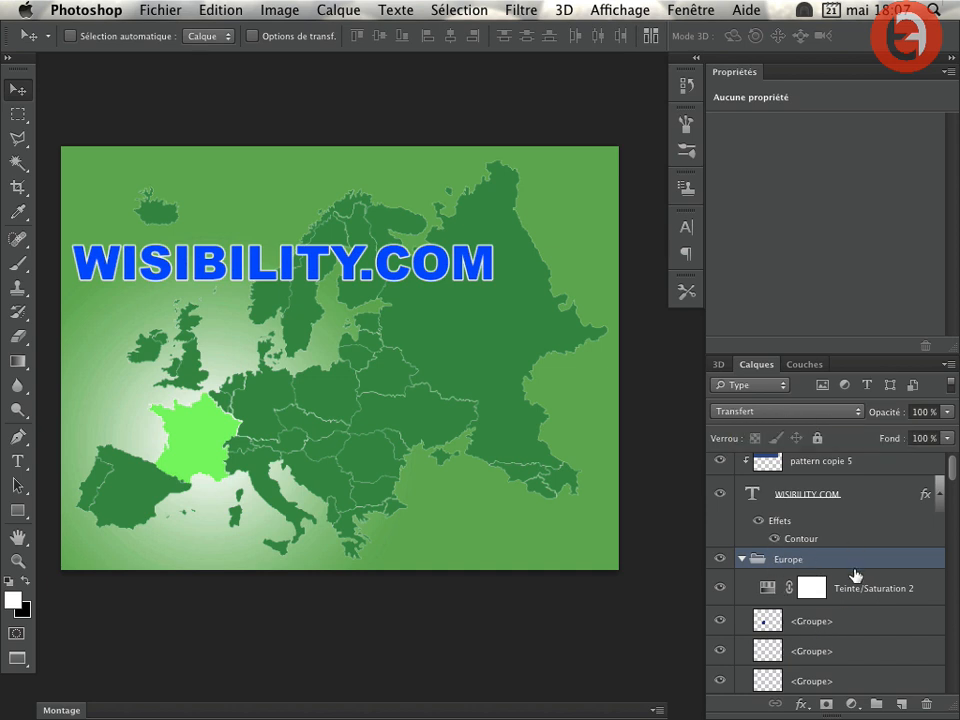
click(749, 412)
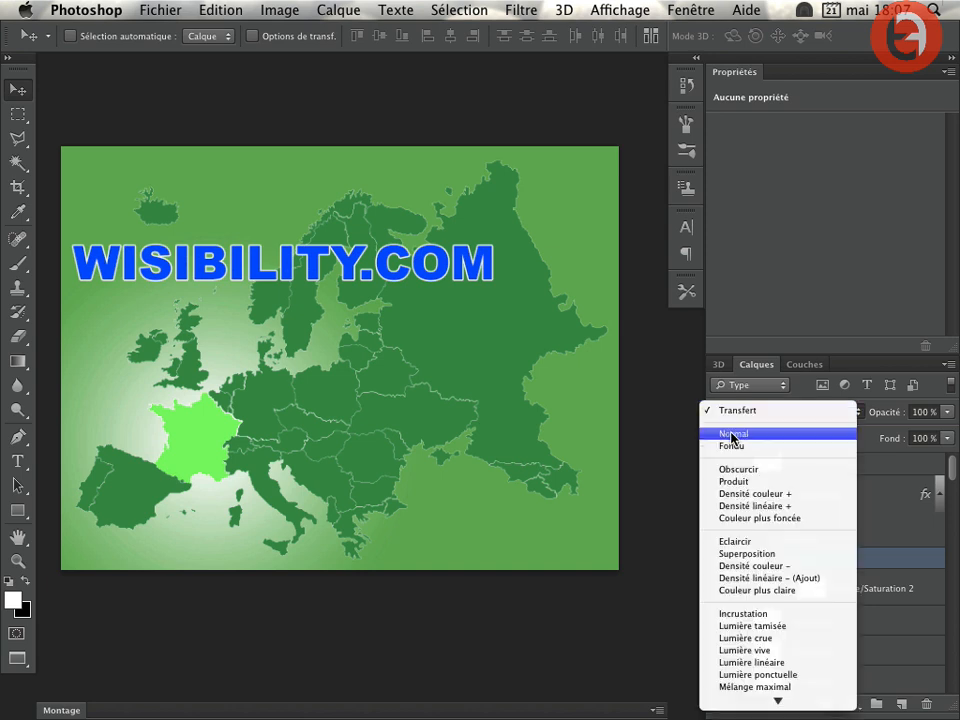
click(731, 434)
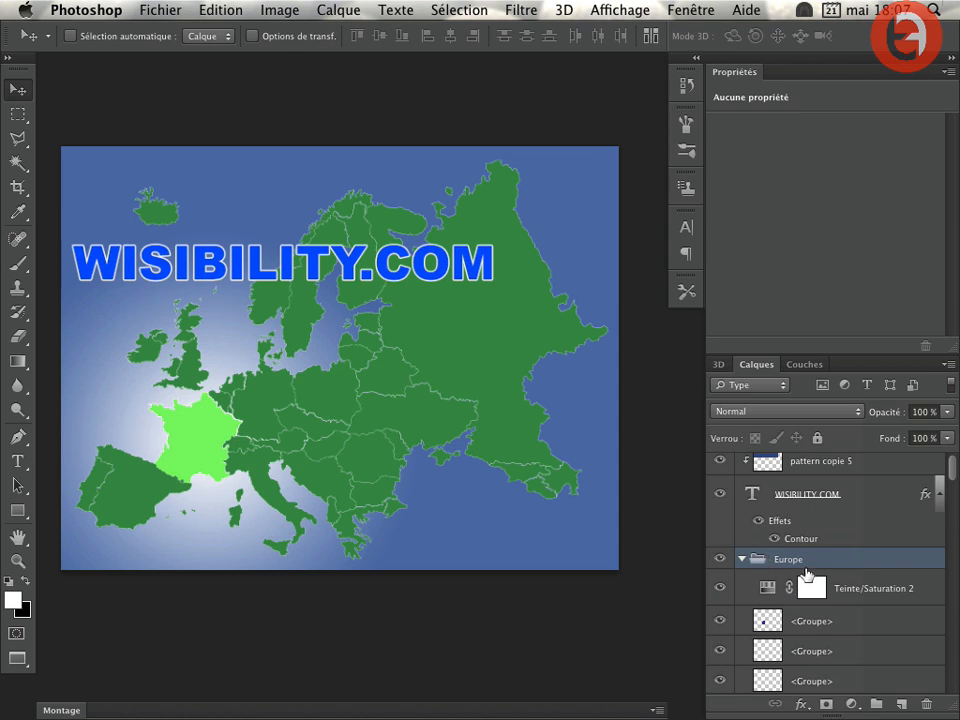
Step: Try shifting the Teinte of the Teinte/Saturation 2 adjustment inside the Europe group, and settle on -103
scroll(804, 572, down, 3)
scroll(806, 572, down, 1)
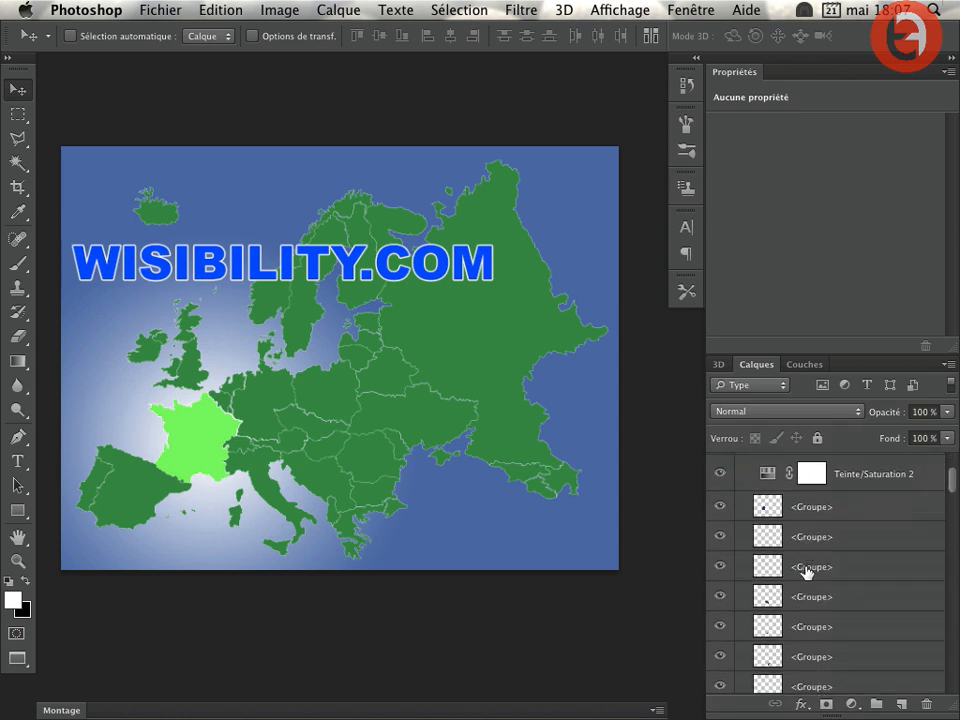
click(766, 476)
mouse_move(753, 195)
mouse_down()
mouse_move(857, 196)
mouse_move(720, 197)
mouse_move(755, 200)
mouse_up()
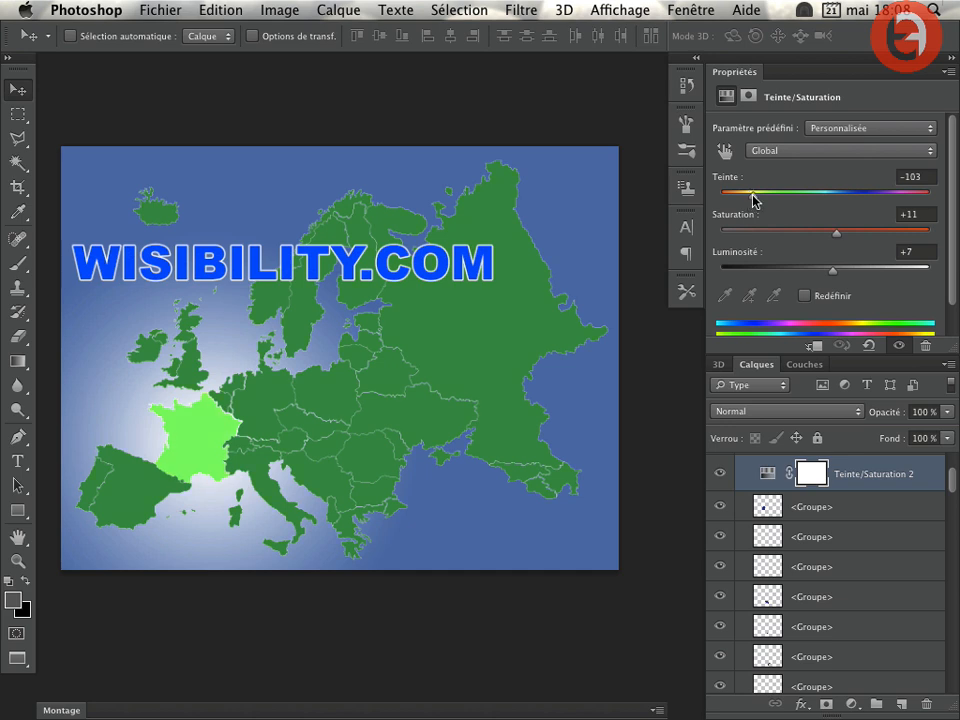
scroll(737, 560, up, 3)
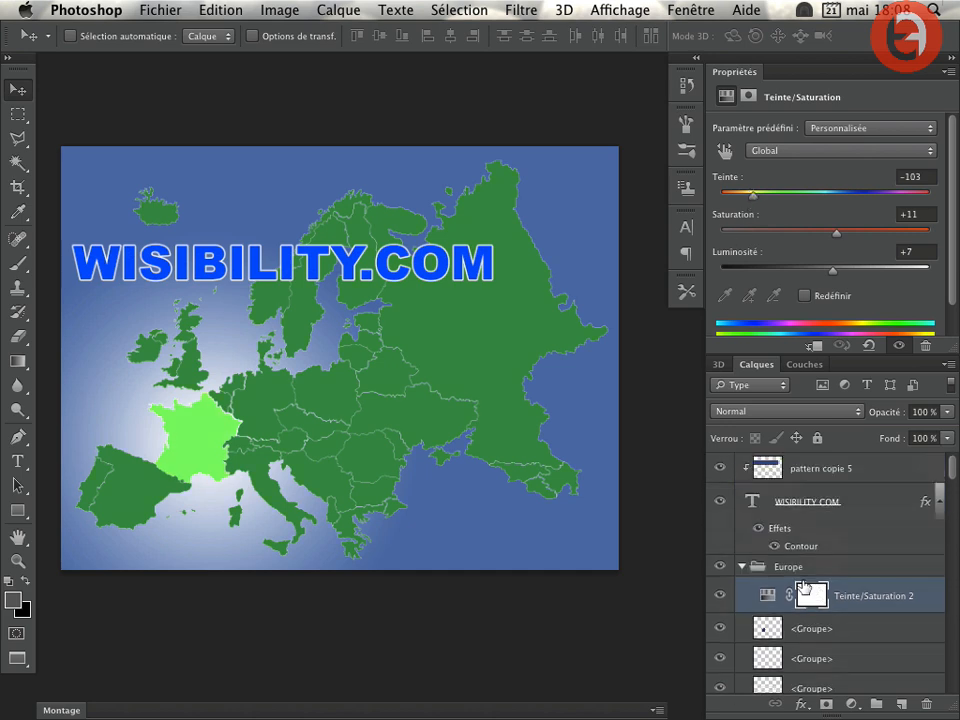
click(741, 566)
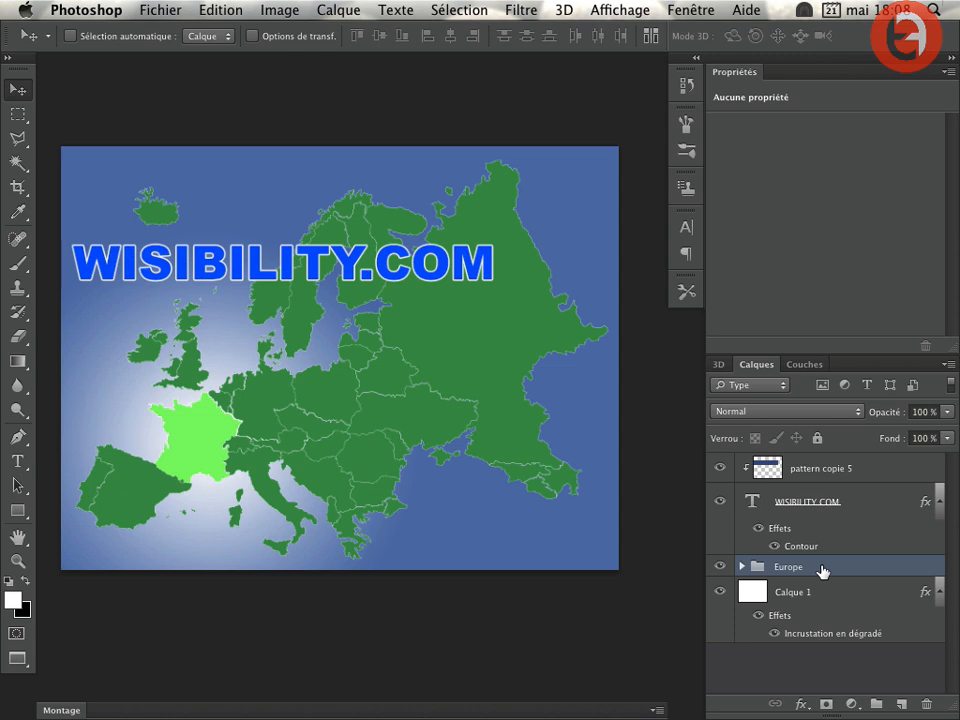
click(742, 568)
scroll(851, 570, down, 3)
scroll(784, 510, up, 1)
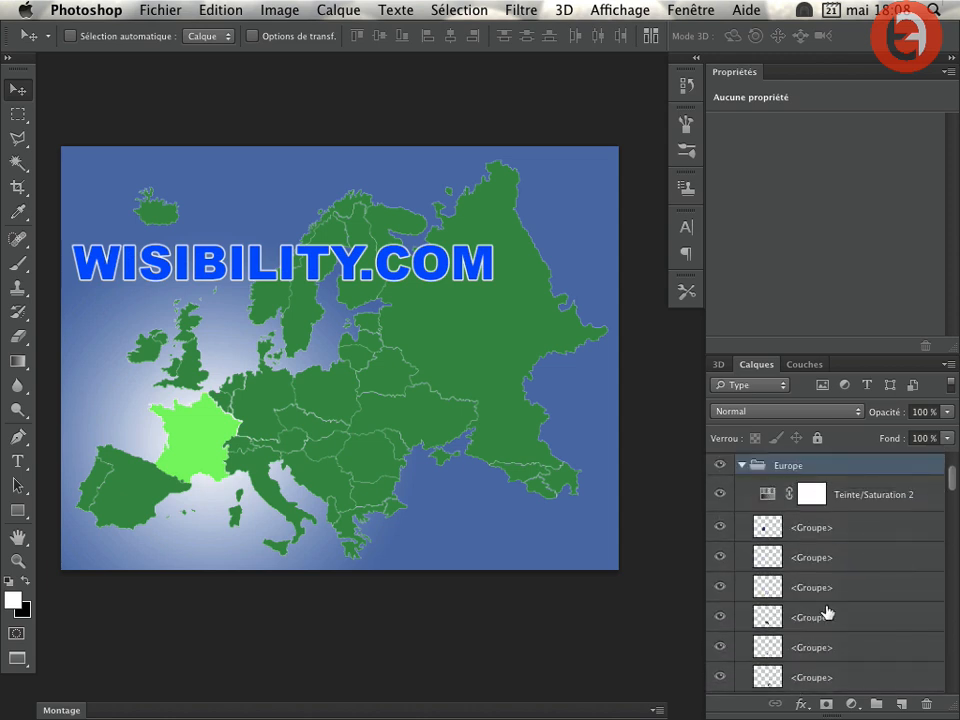